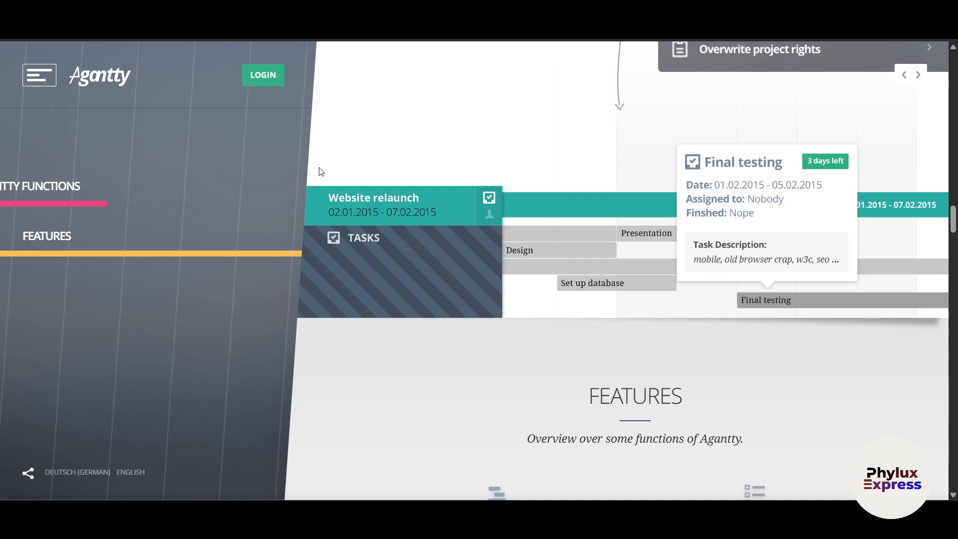
- Scroll through the Features, Safety and Rights, and Free vs. Premium sections, then back up toward the top
scroll(321, 172, down, 5)
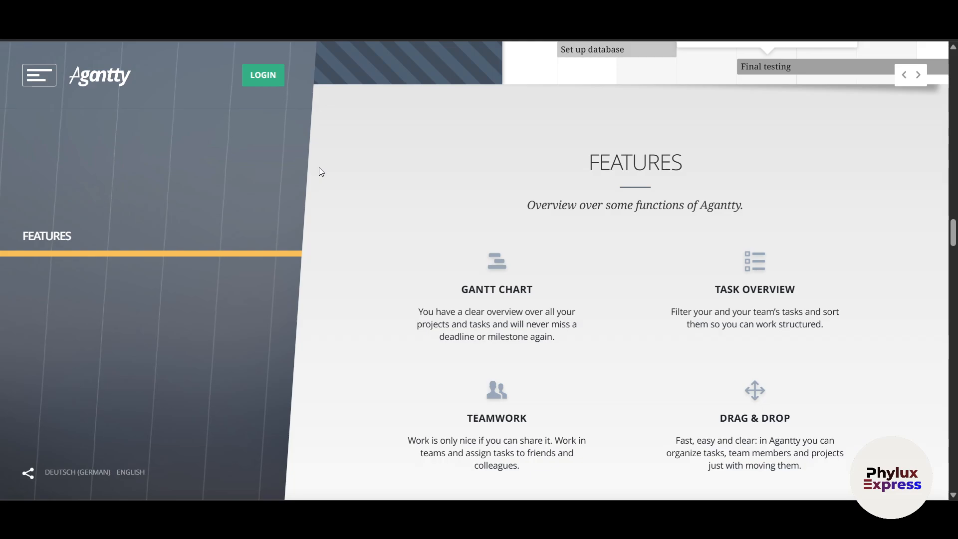
scroll(321, 171, down, 4)
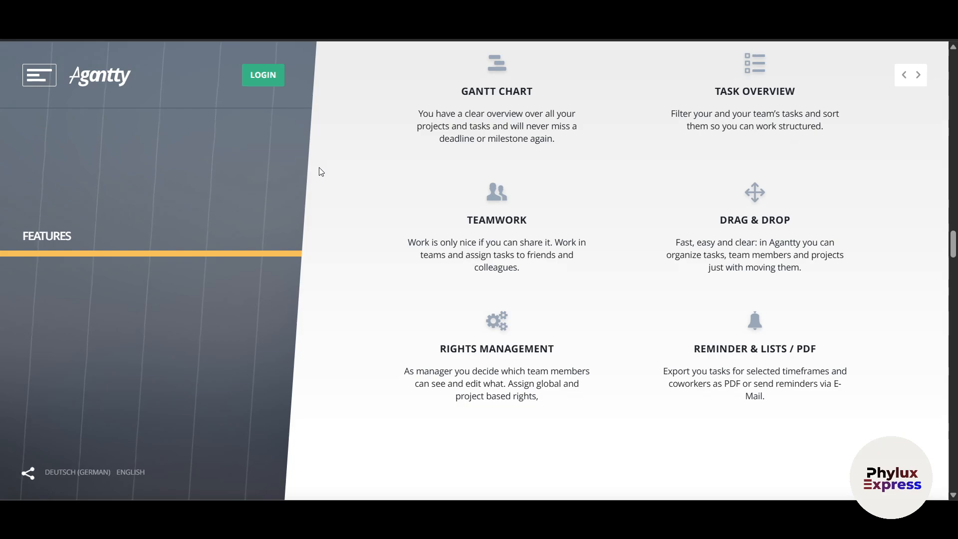
scroll(320, 172, down, 2)
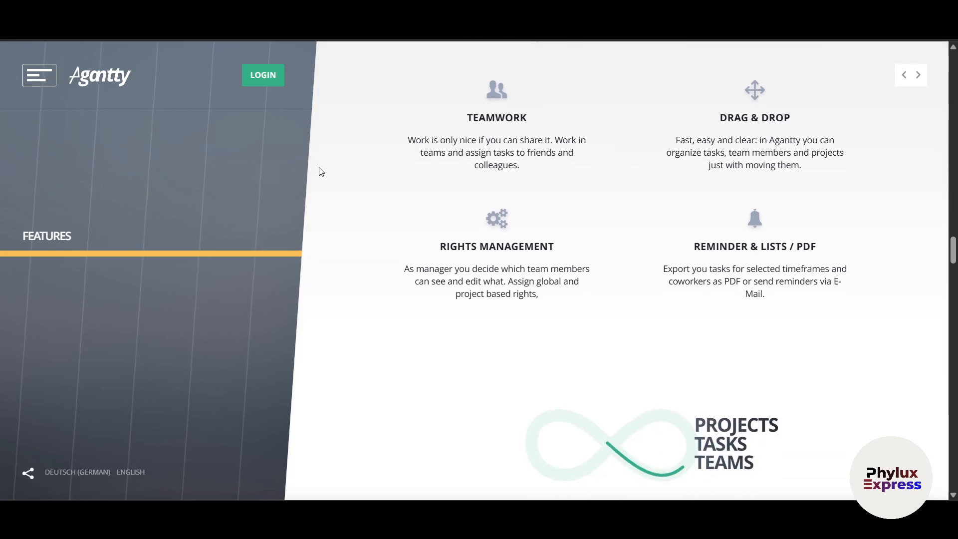
scroll(309, 168, down, 4)
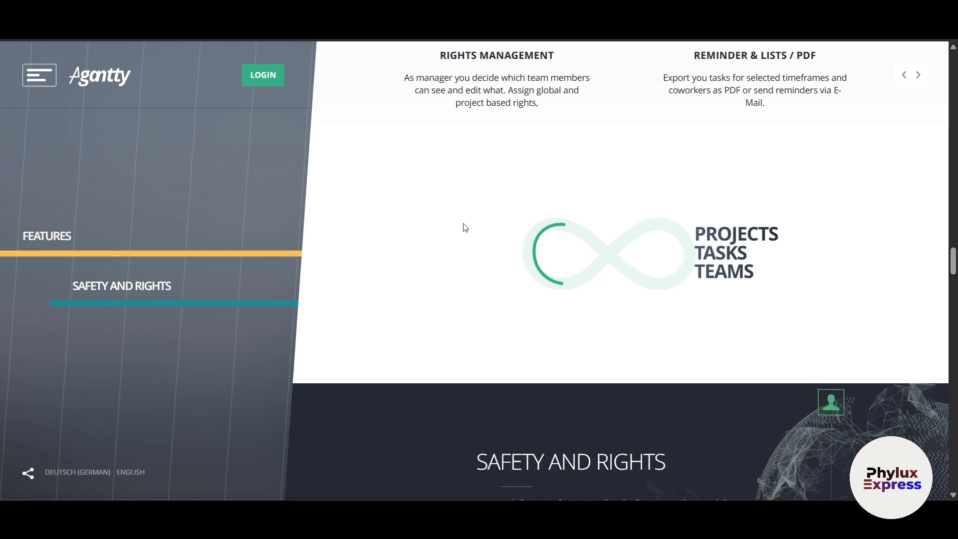
scroll(474, 230, down, 7)
scroll(480, 230, down, 10)
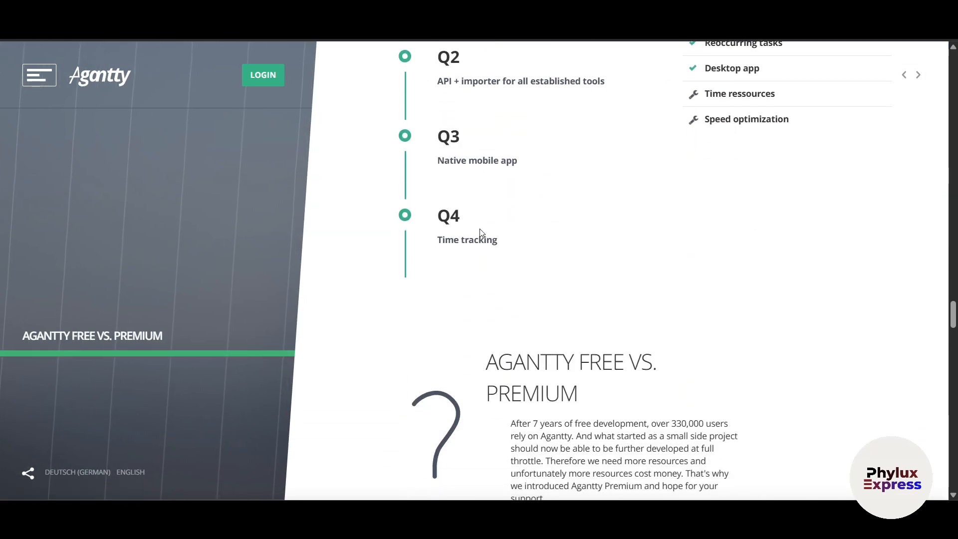
scroll(481, 235, down, 5)
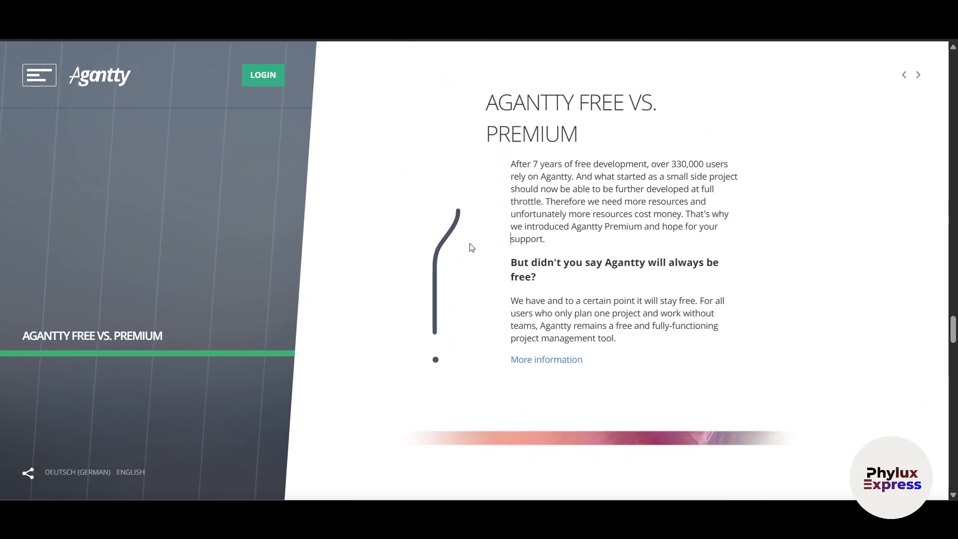
scroll(471, 247, up, 15)
scroll(471, 247, down, 10)
scroll(471, 247, up, 20)
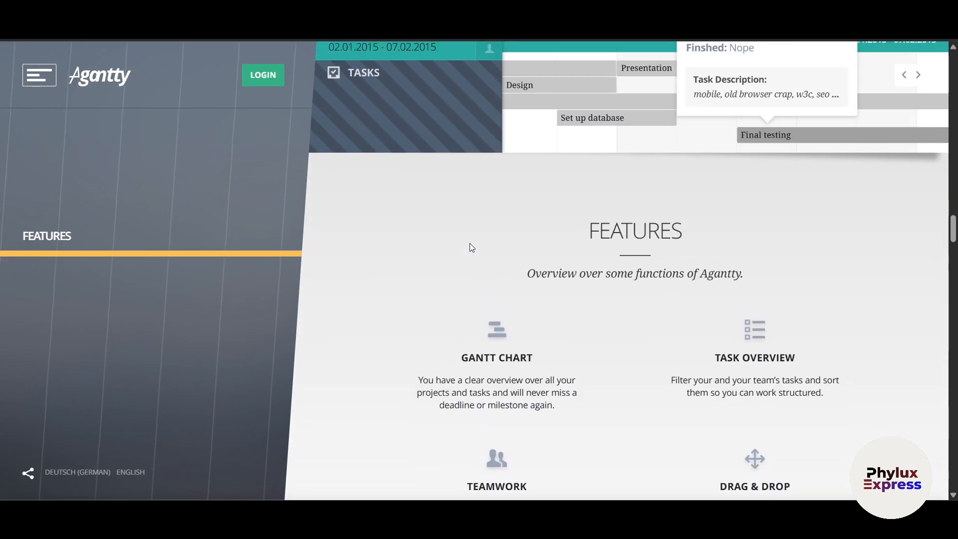
scroll(76, 107, up, 20)
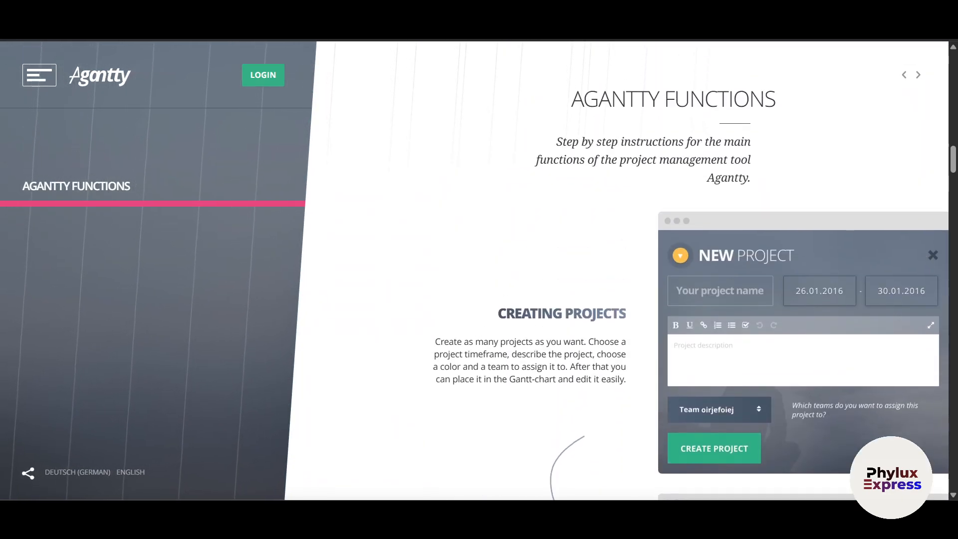
scroll(474, 270, up, 15)
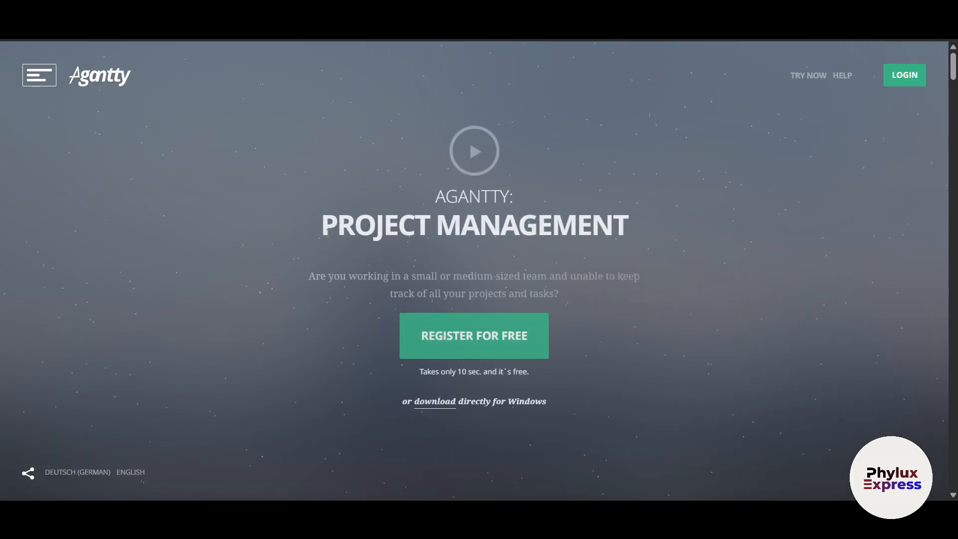
- Open the free registration form and switch its language to English
click(509, 344)
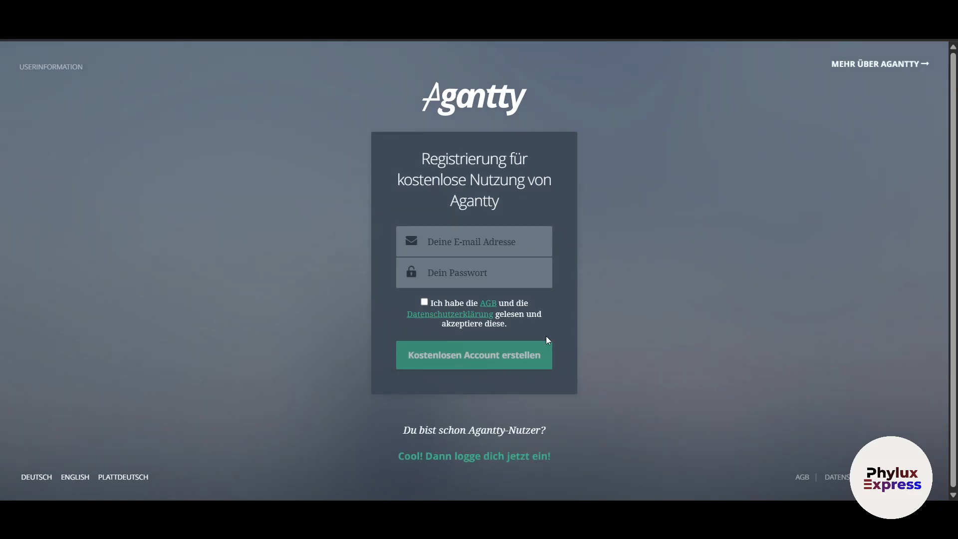
click(483, 272)
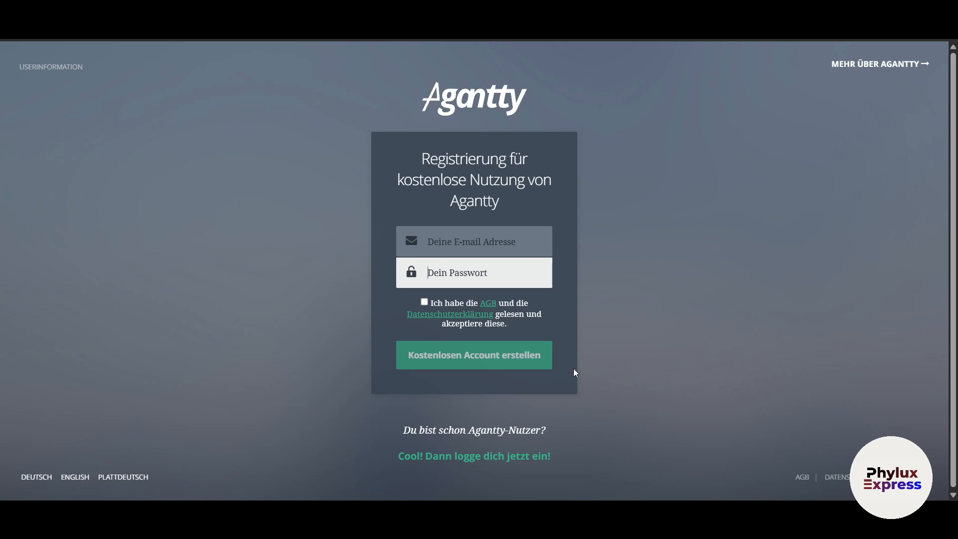
click(74, 480)
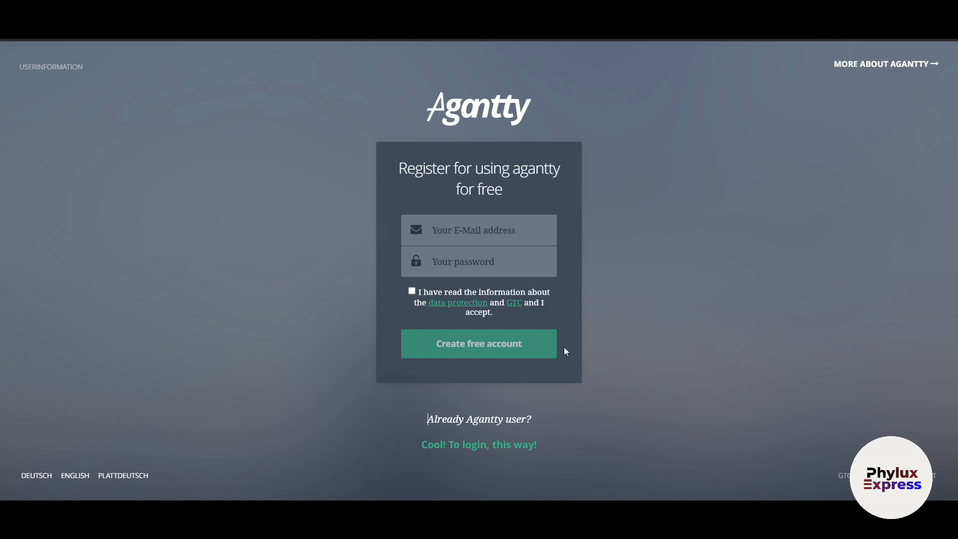
click(453, 236)
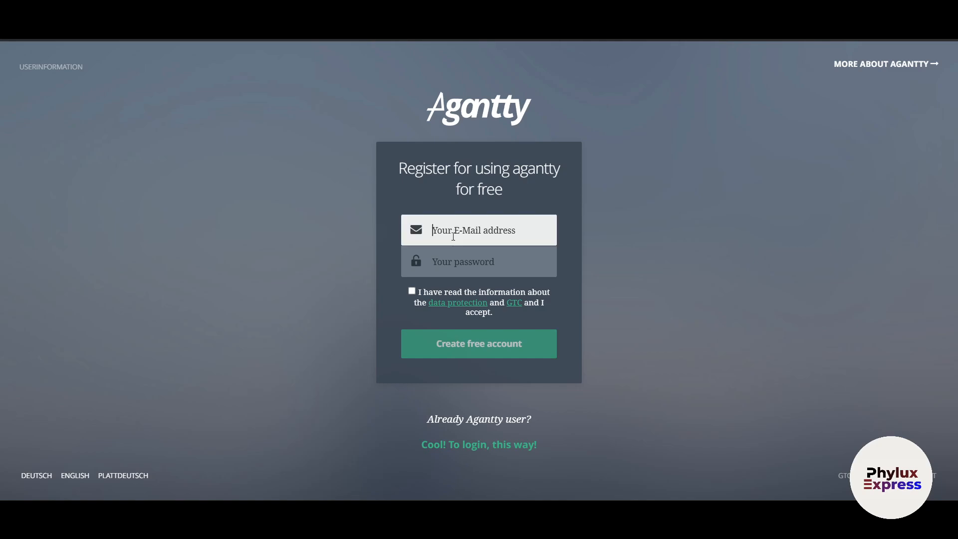
- Enter the user's e-mail and account password, accept the data protection/GTC terms, and create the free account
key(Tab)
text(a)
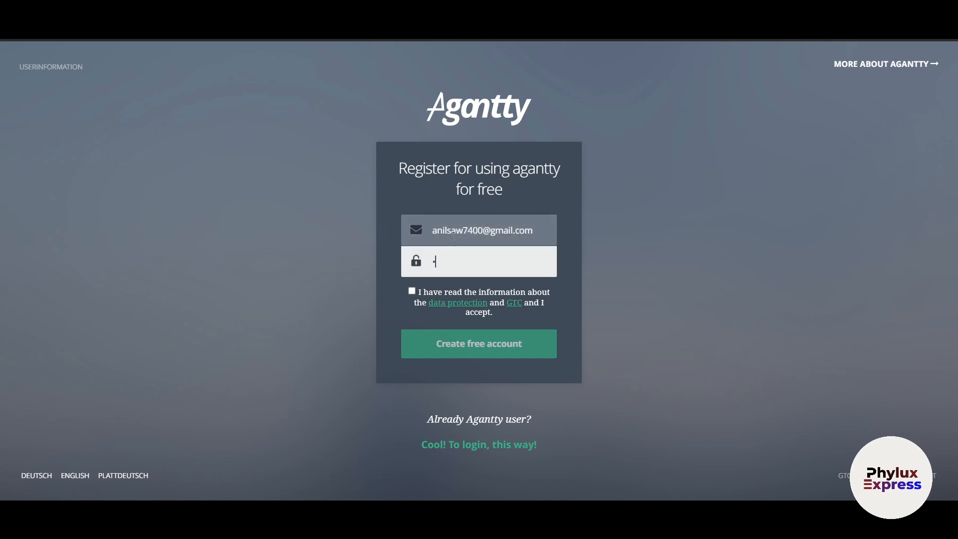
text(•••••••••)
click(413, 290)
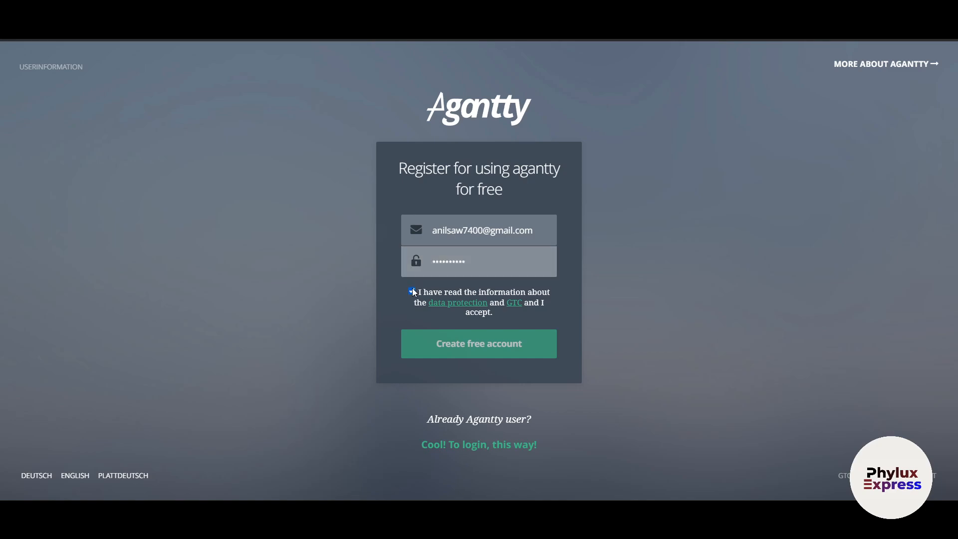
click(454, 350)
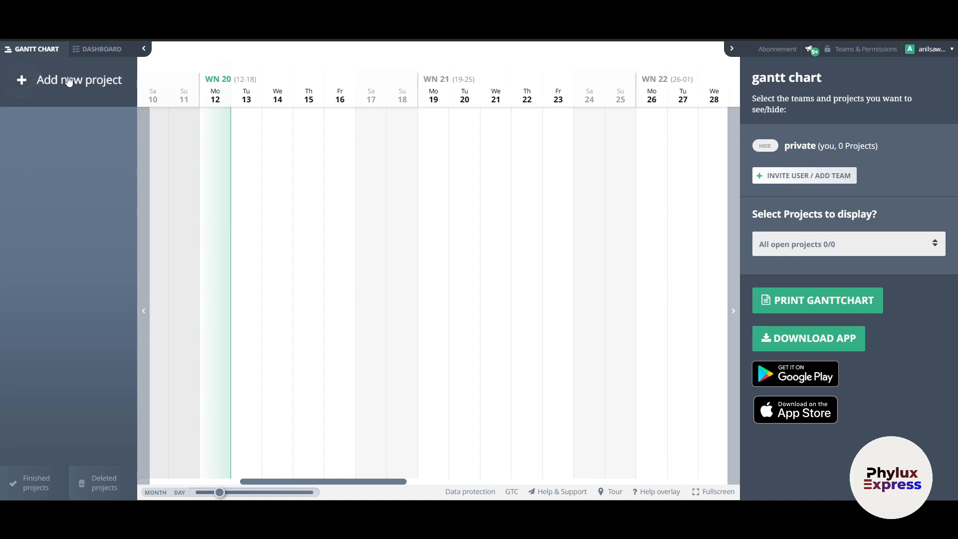
- Name the new project 'phylux express p1' and confirm the Private templates list has no saved templates
click(64, 81)
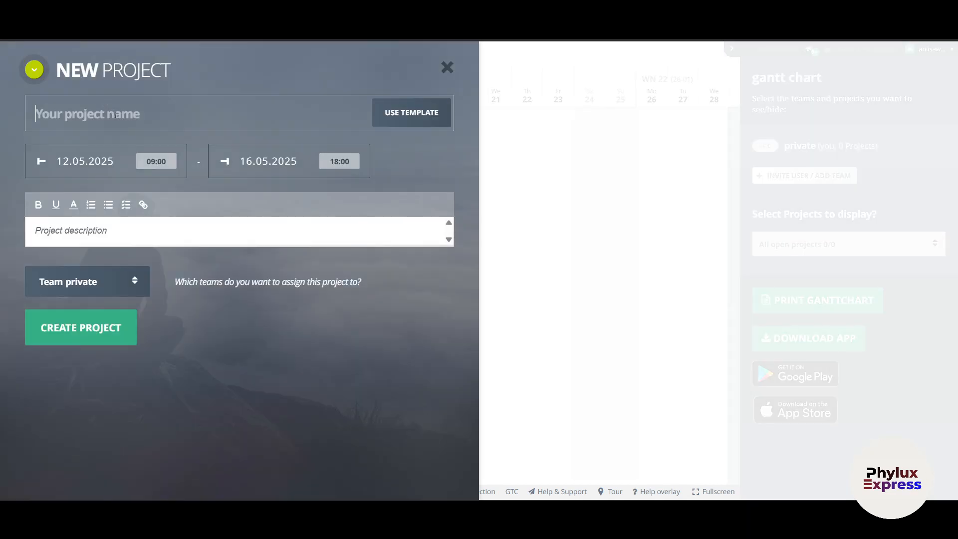
text(phylux)
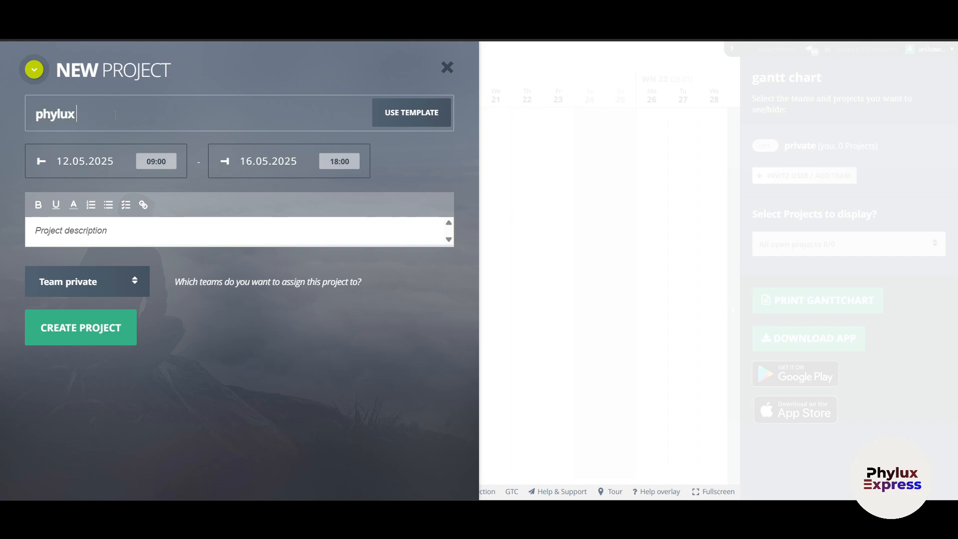
text( express p1)
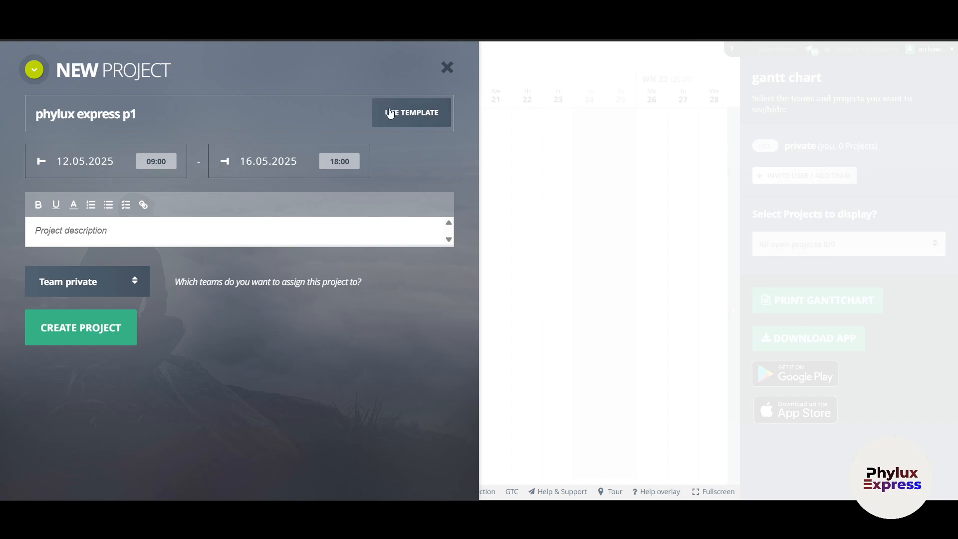
click(401, 119)
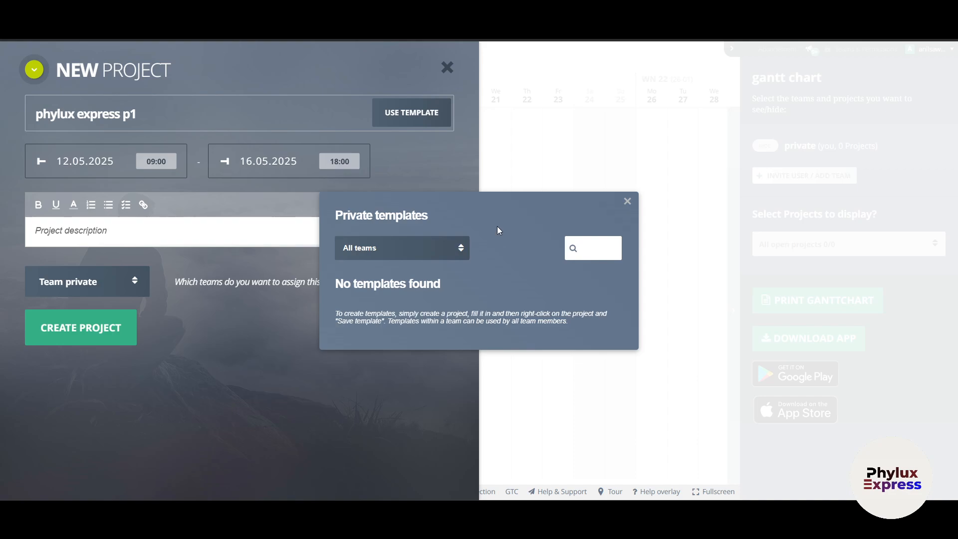
click(427, 248)
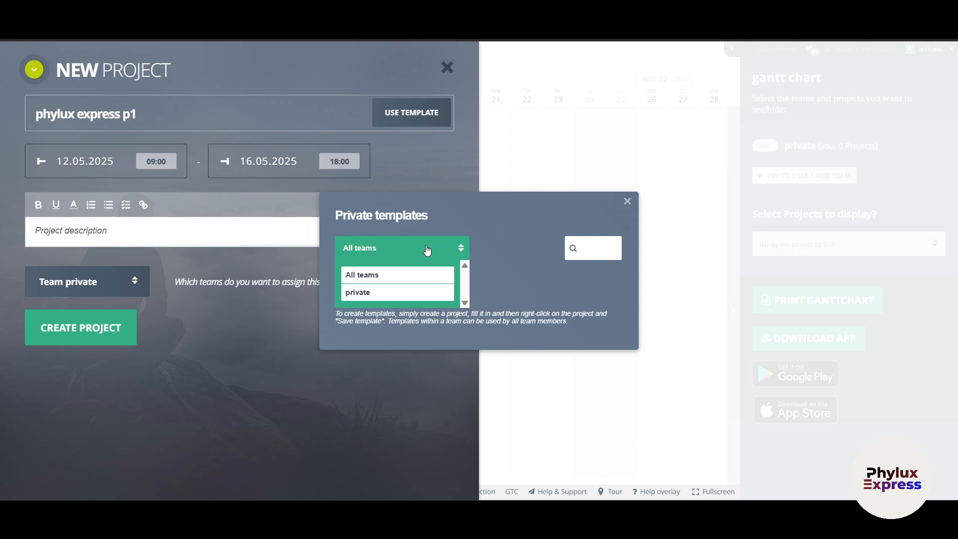
click(602, 246)
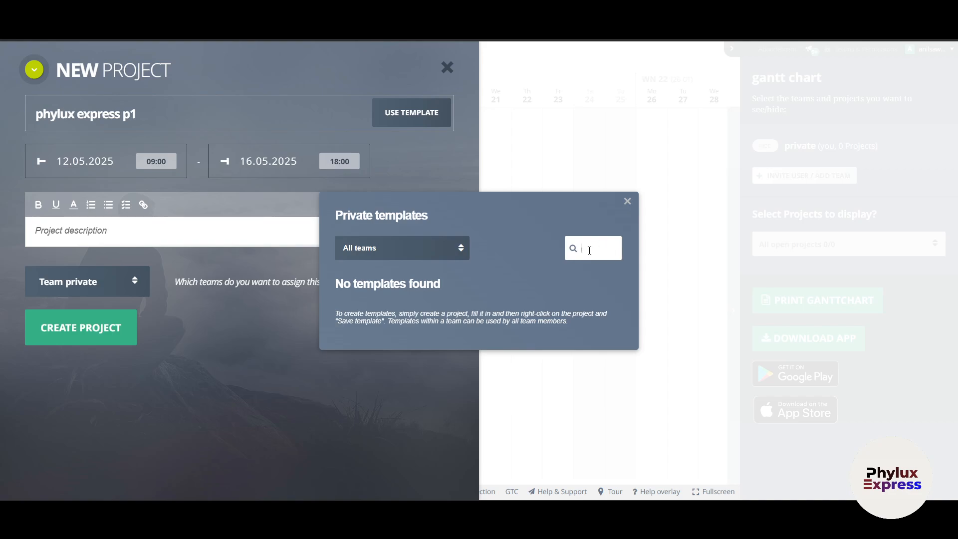
drag(395, 314, 485, 314)
click(529, 275)
click(627, 204)
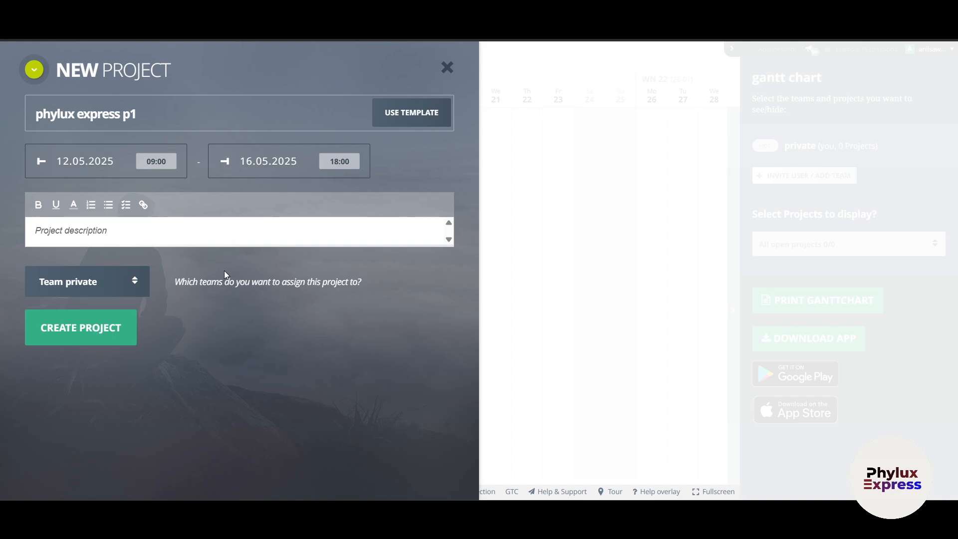
click(92, 161)
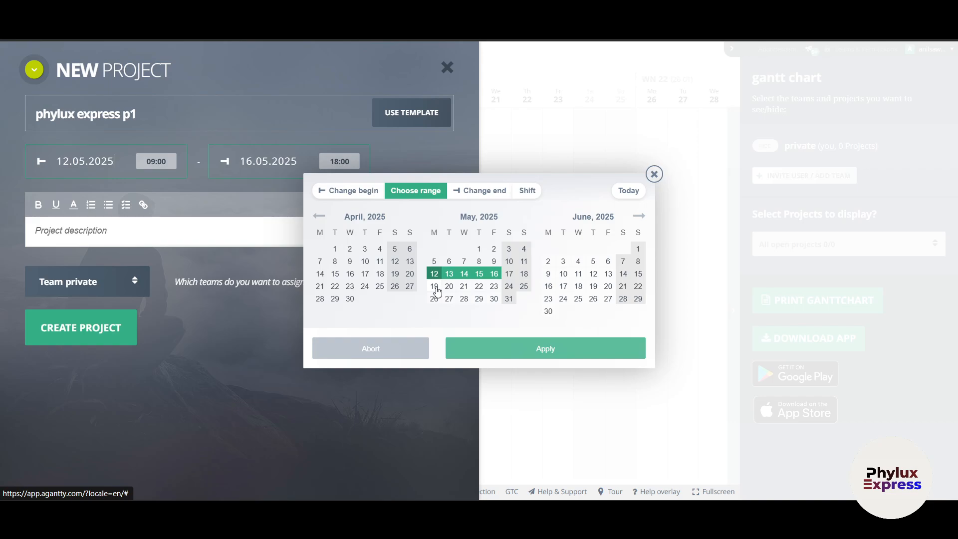
- Set the project date to 23.05.2025 and add the description 'this is a test project for the video'
click(493, 288)
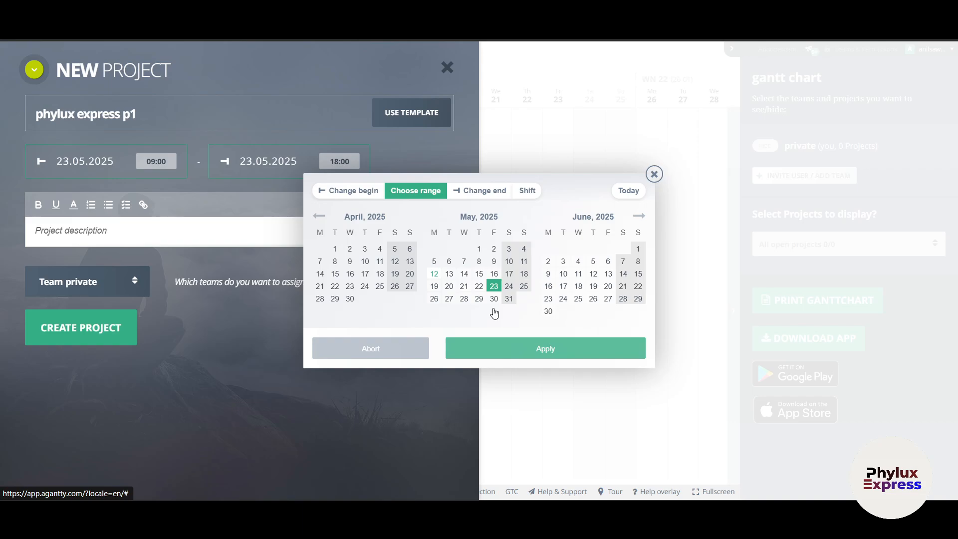
click(366, 199)
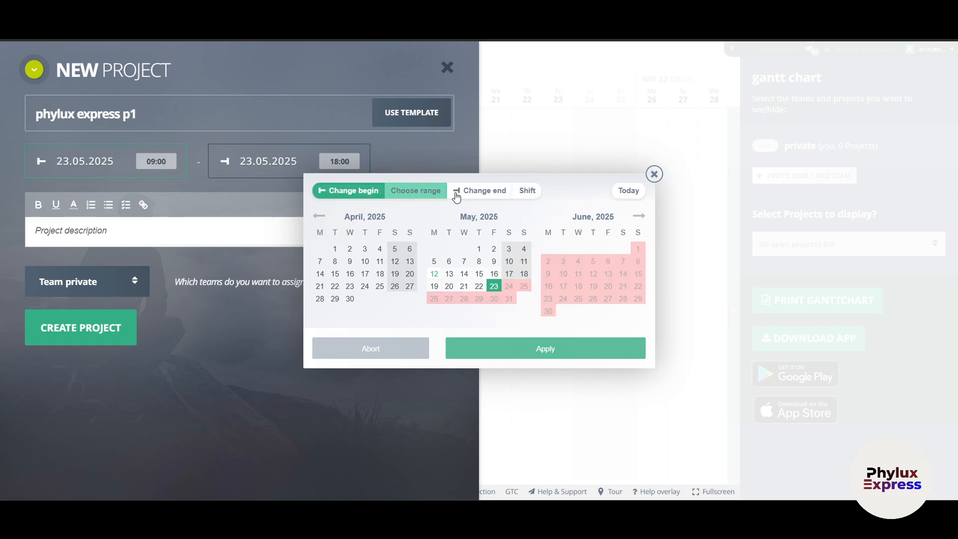
click(456, 195)
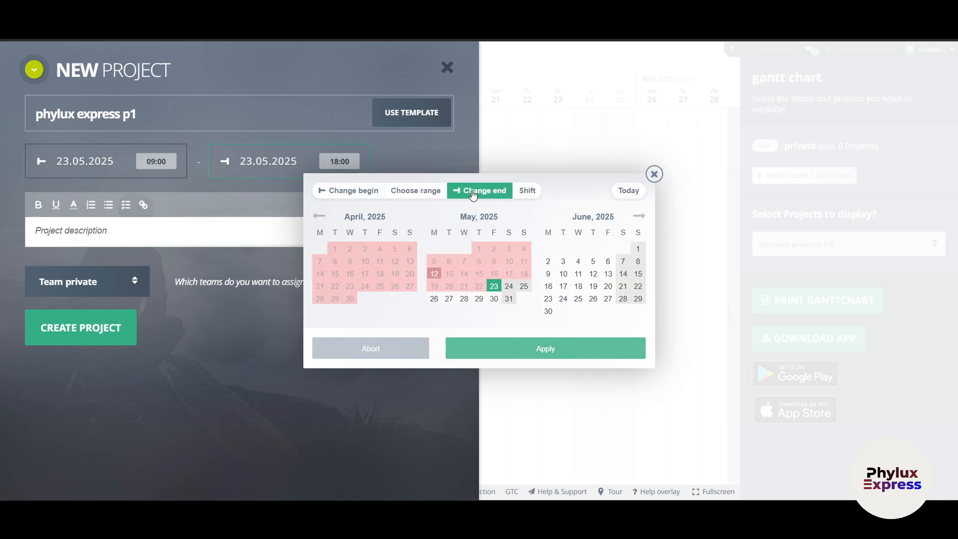
click(546, 352)
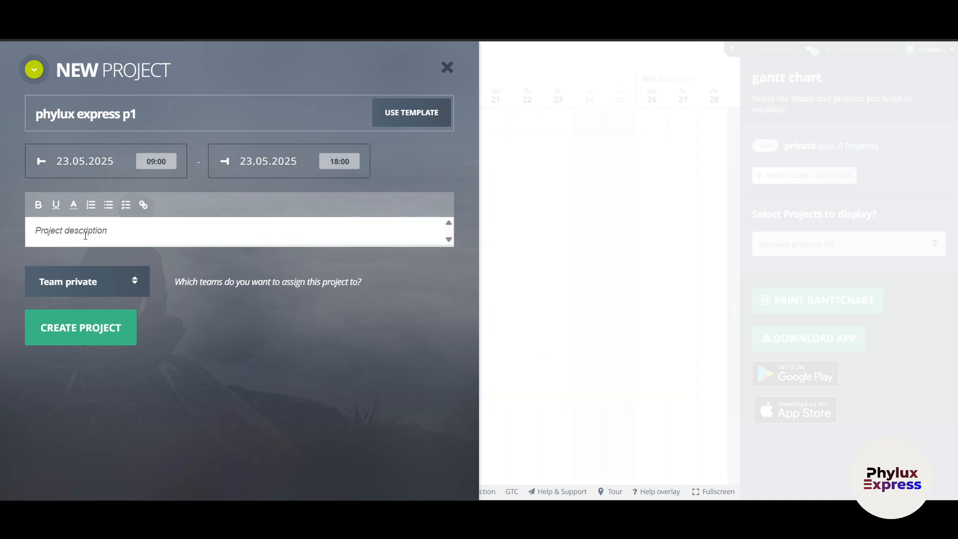
text(this is a test project for the video)
key(Return)
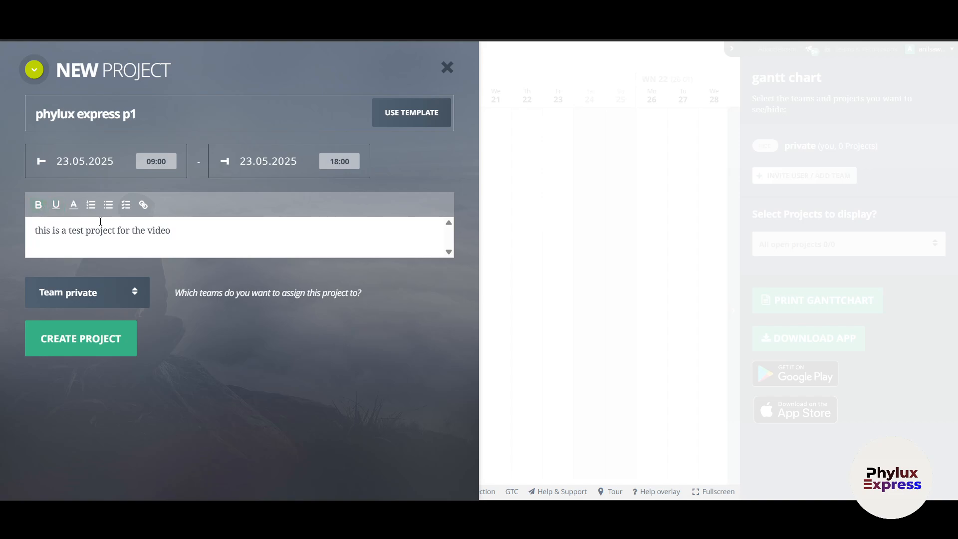
- Create a new team named 'marketing team' from the project's team list
click(72, 292)
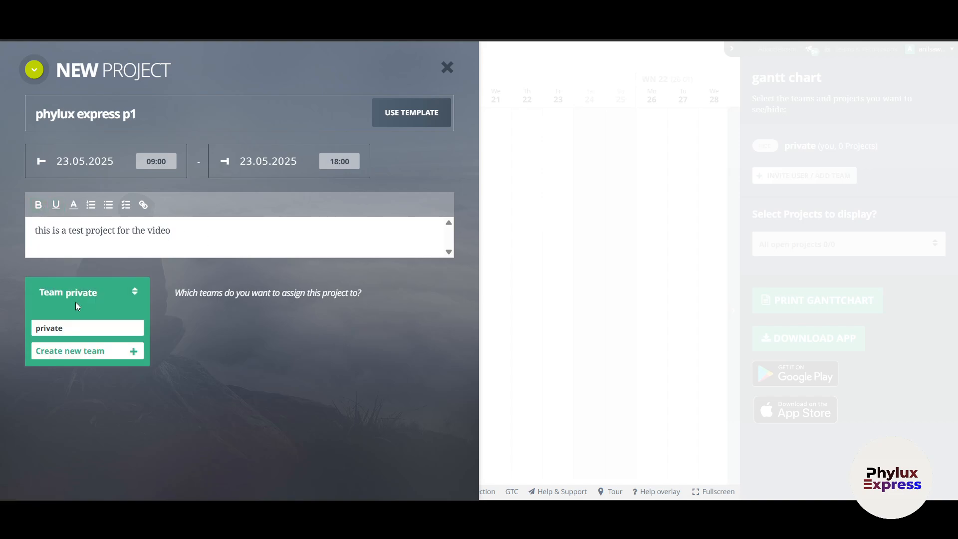
click(82, 331)
click(98, 291)
click(111, 352)
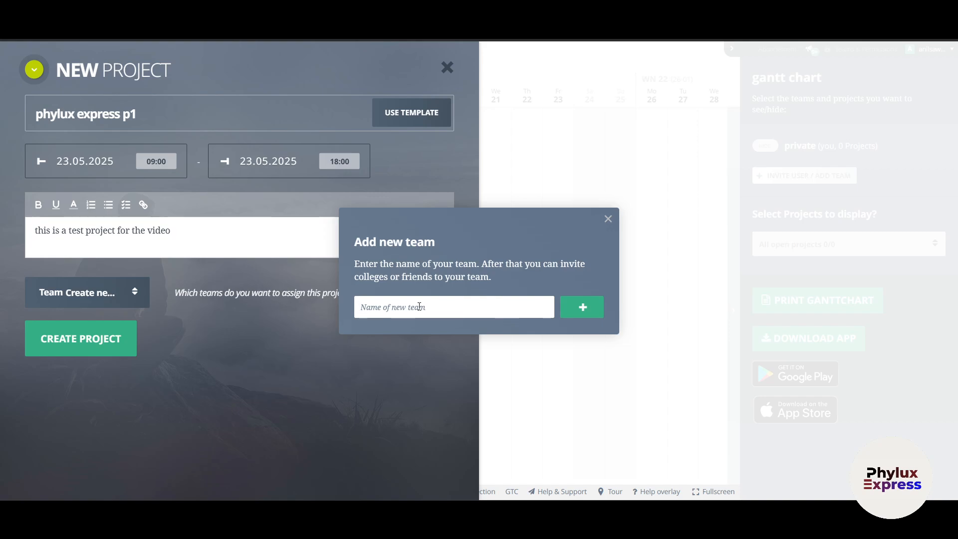
text(marketing team)
click(582, 306)
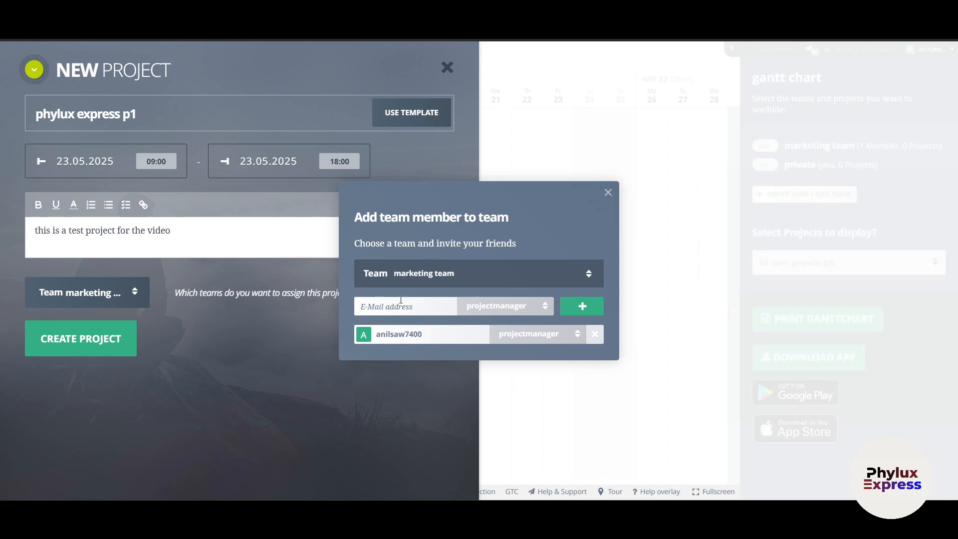
- Leave the member role as project manager and close the Add team member dialog without inviting anyone
click(401, 300)
click(495, 307)
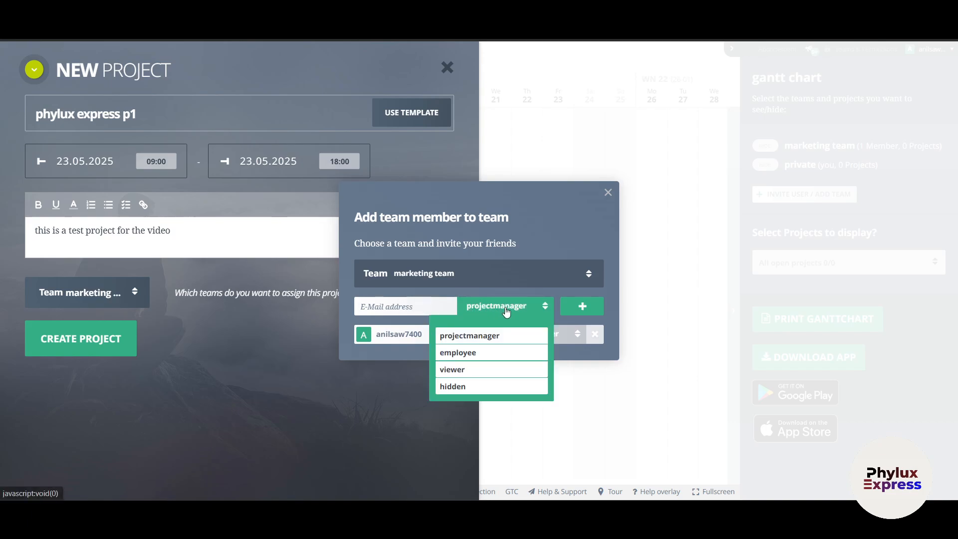
click(488, 335)
click(476, 314)
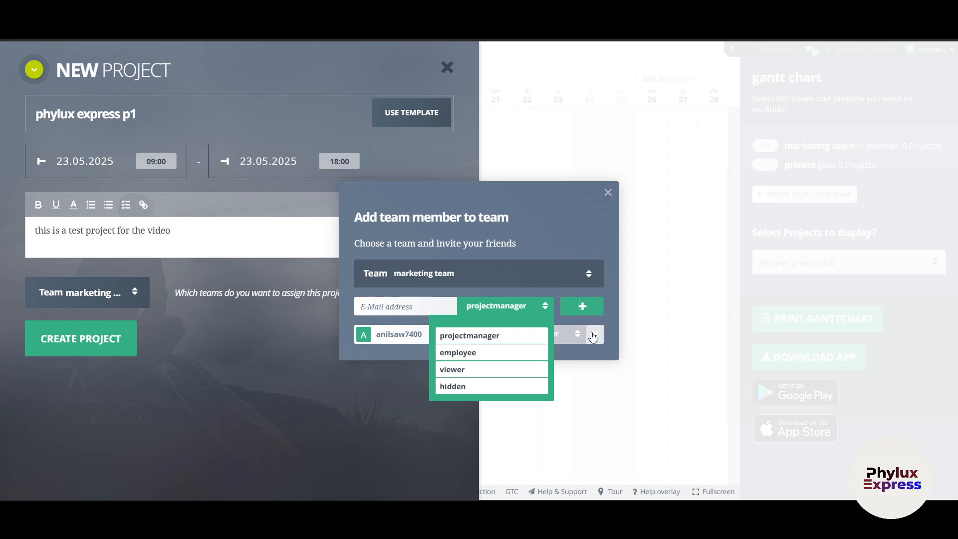
click(509, 306)
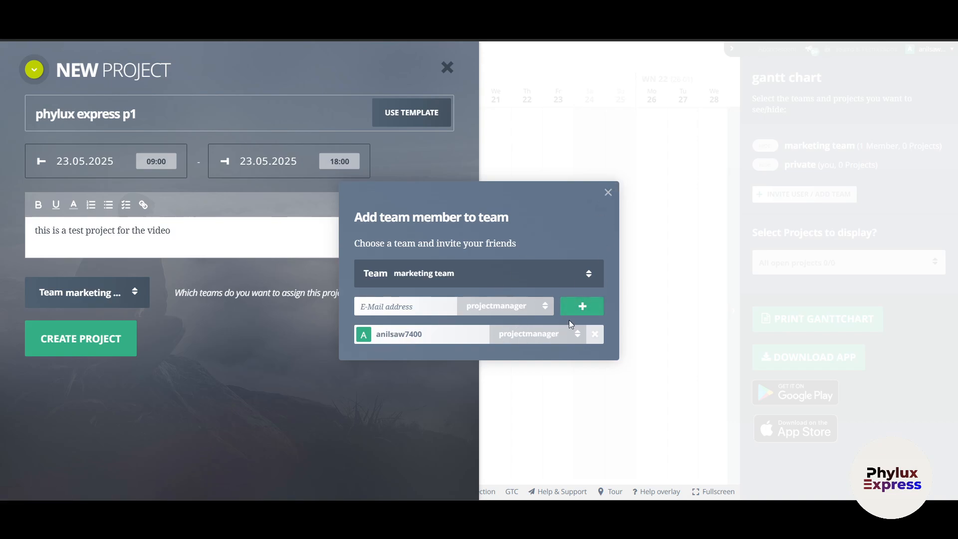
click(608, 193)
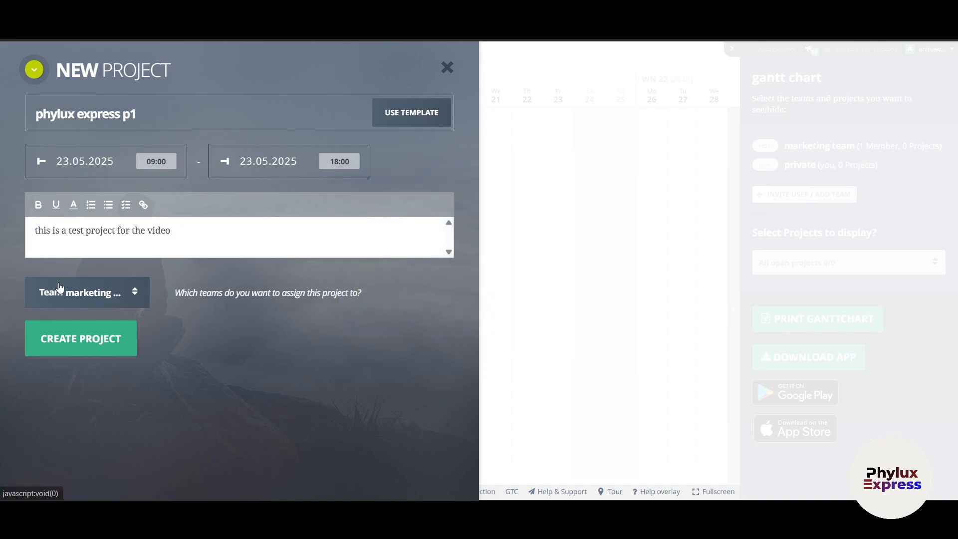
- Keep marketing team as the project's team and create the phylux express p1 project
click(59, 286)
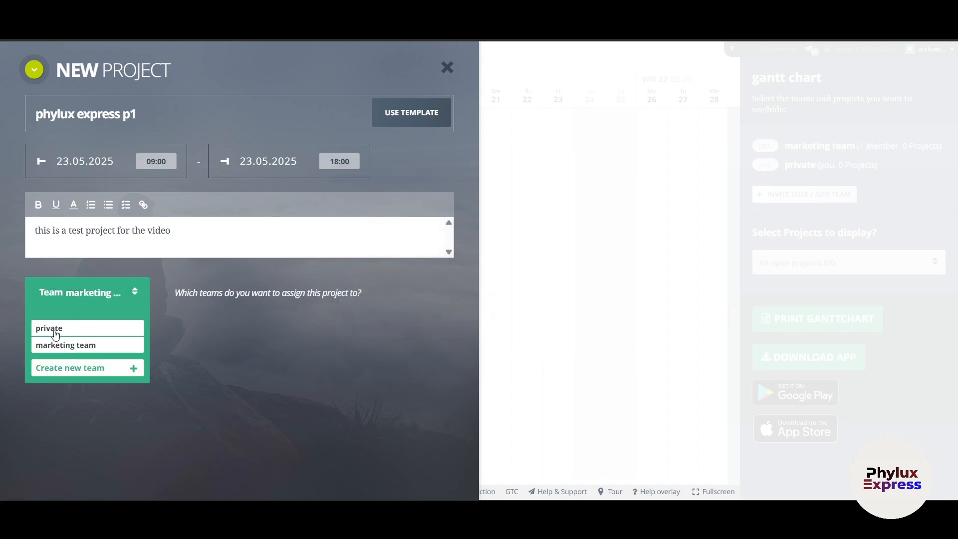
click(74, 349)
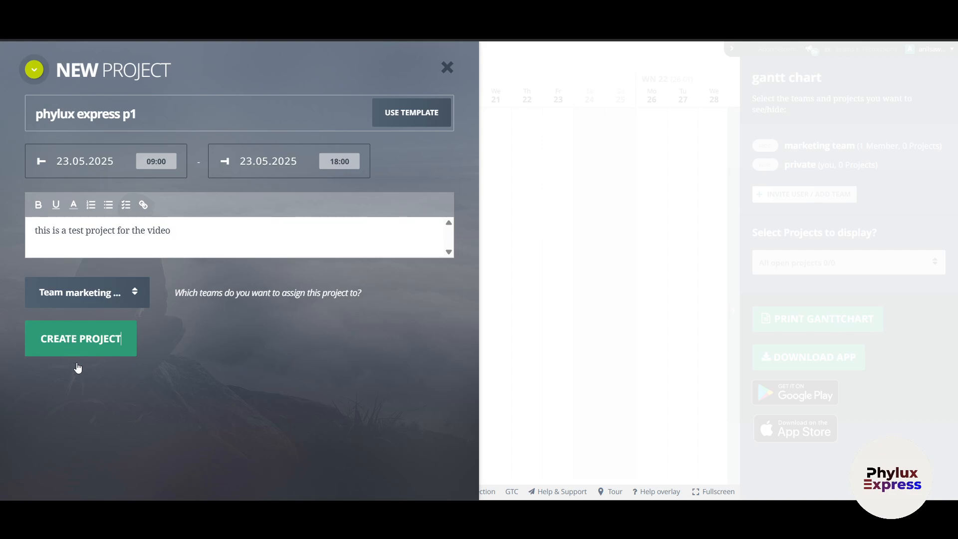
click(81, 344)
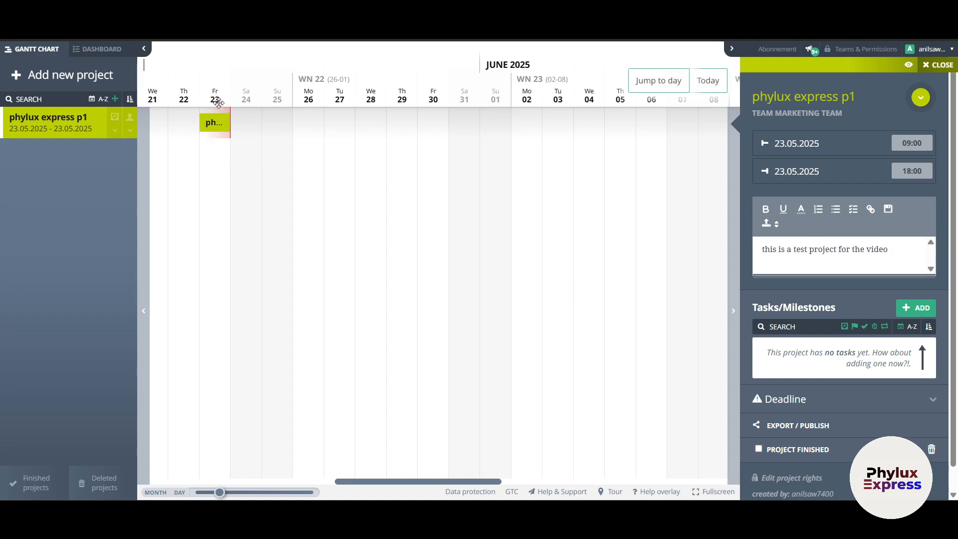
- Drag the project bar's end from Fri 23 May to Tue 3 June 2025
drag(231, 130, 556, 134)
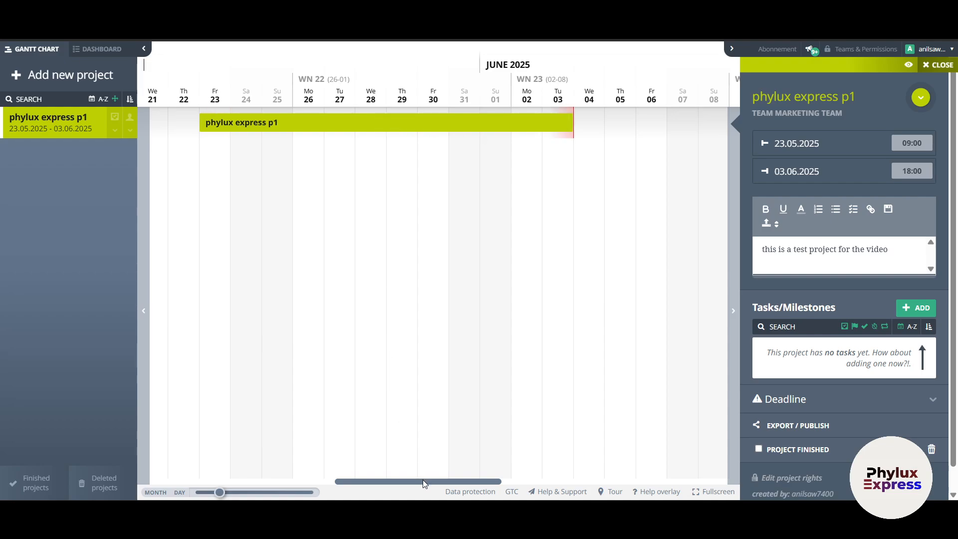
mouse_move(423, 480)
mouse_down()
mouse_move(567, 478)
mouse_move(408, 476)
mouse_up()
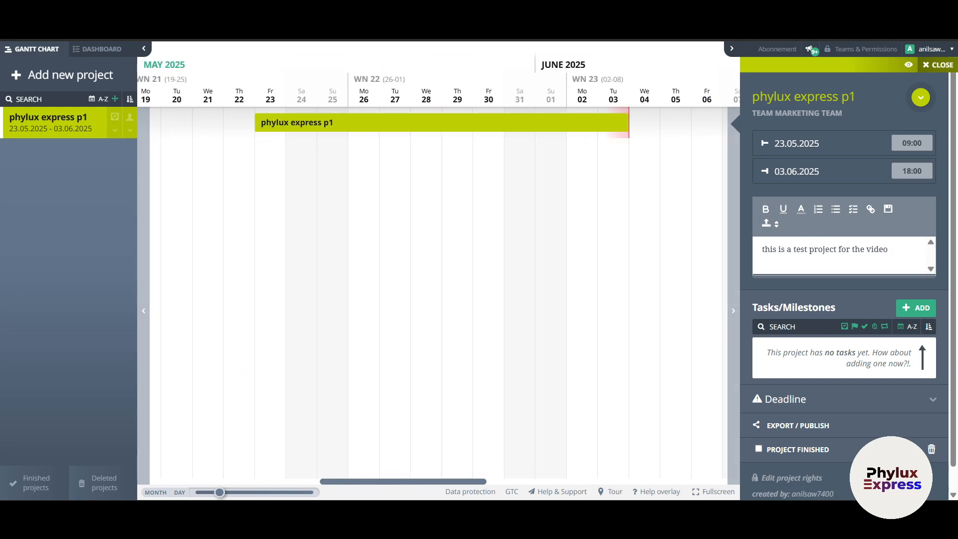
- Cycle the timeline scale between Day and Month, ending on the Day view
click(179, 493)
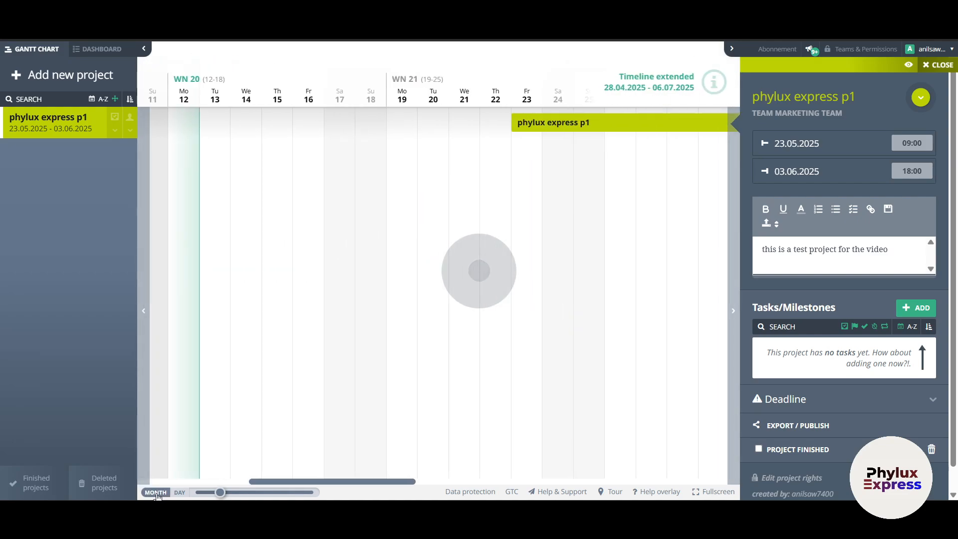
click(156, 493)
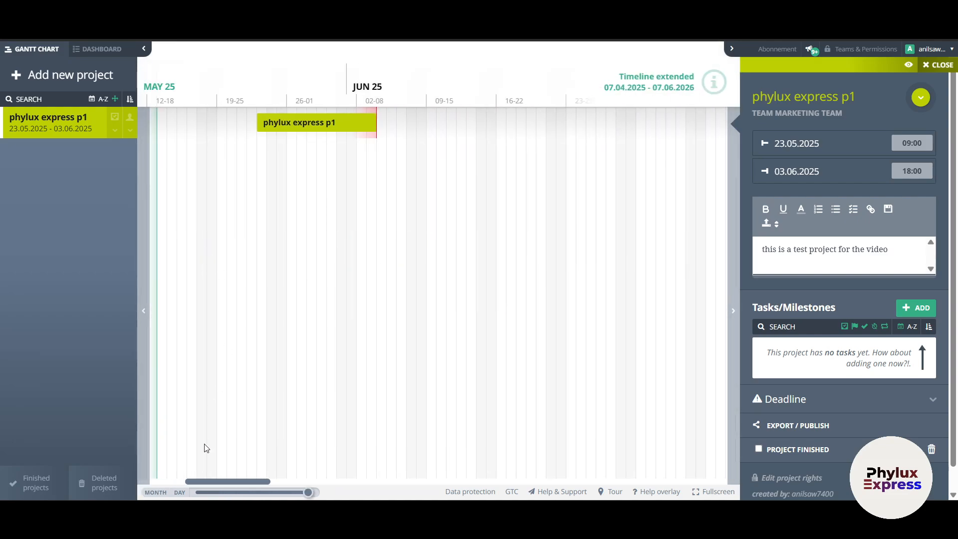
click(180, 493)
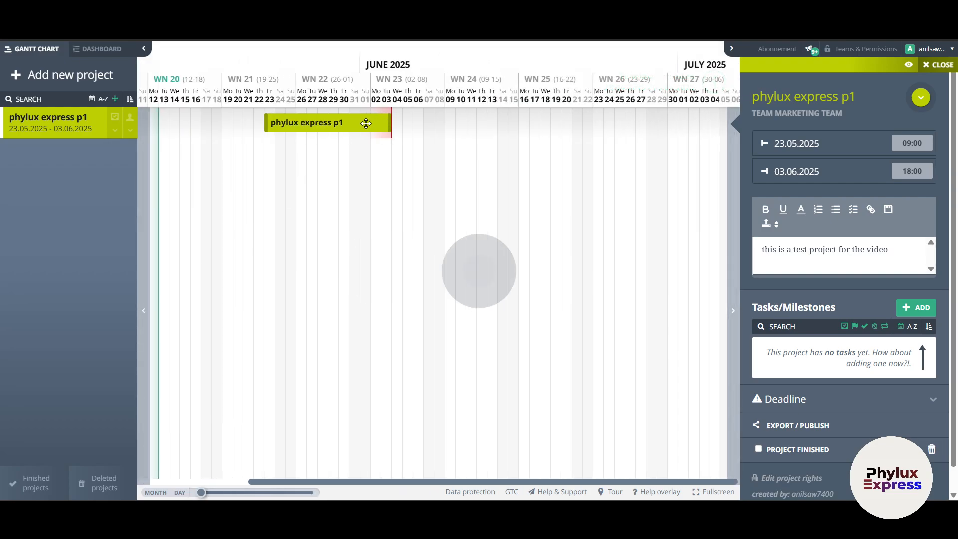
mouse_move(340, 122)
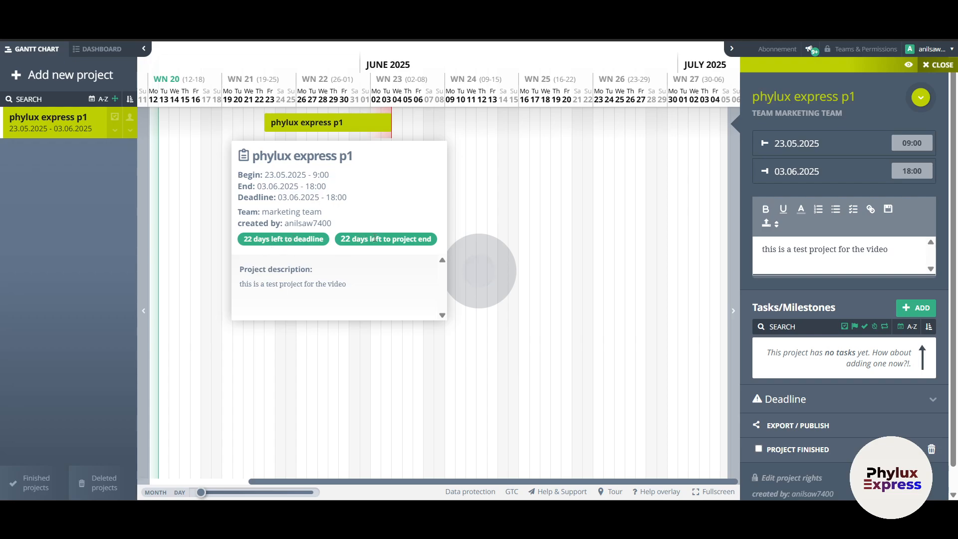
click(365, 284)
key(ctrl+a)
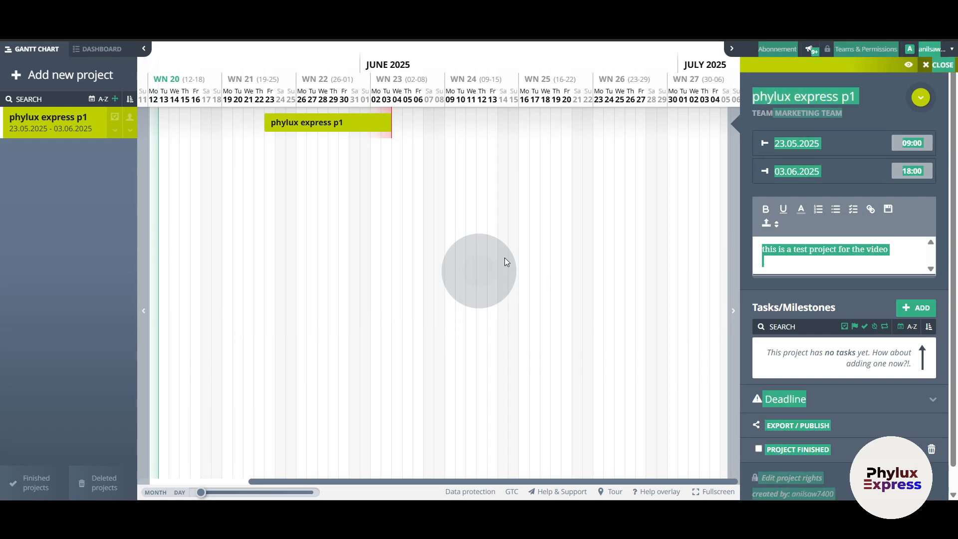
click(792, 144)
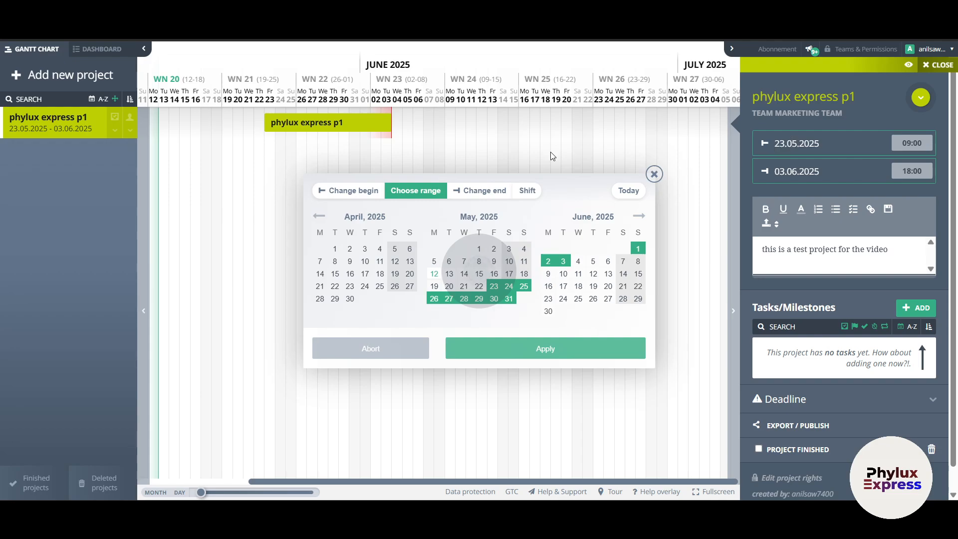
click(655, 174)
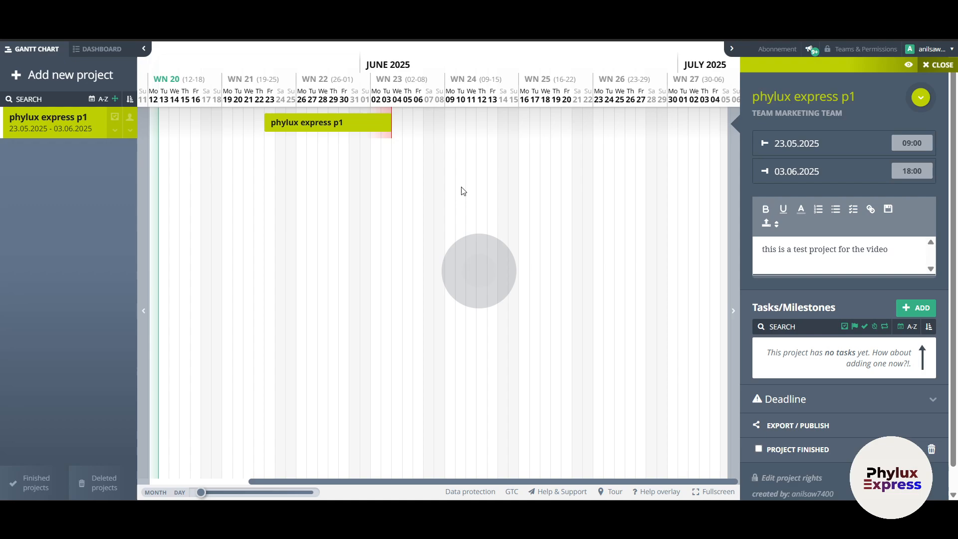
scroll(866, 369, down, 1)
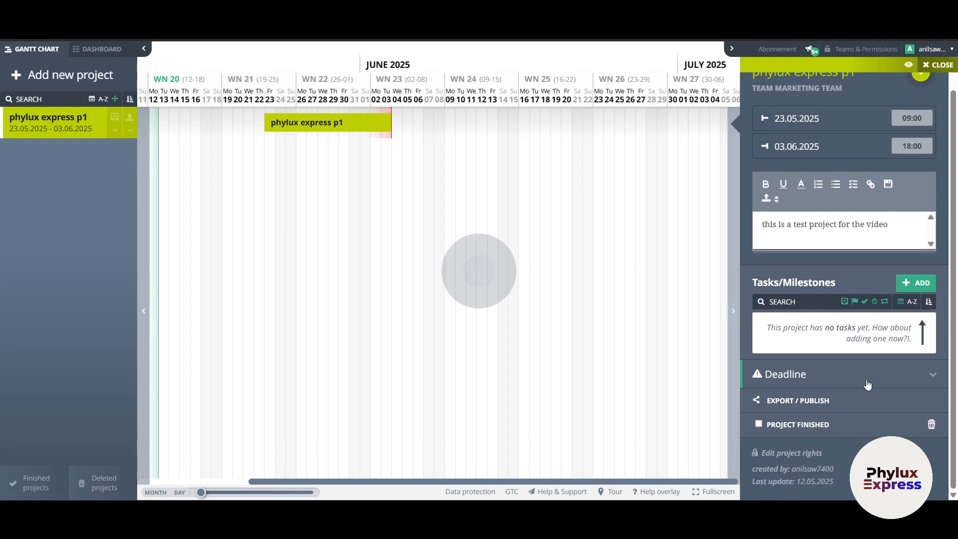
scroll(839, 270, up, 1)
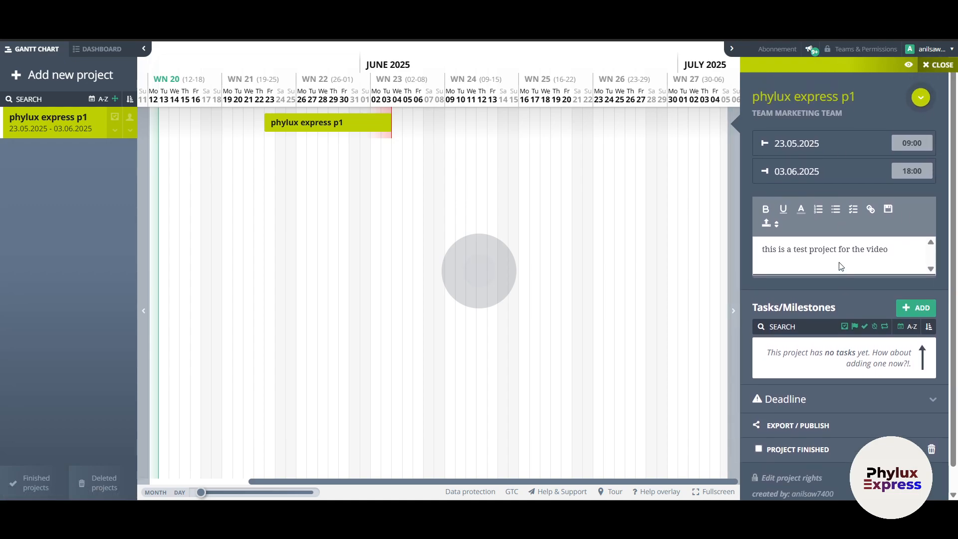
scroll(839, 299, down, 1)
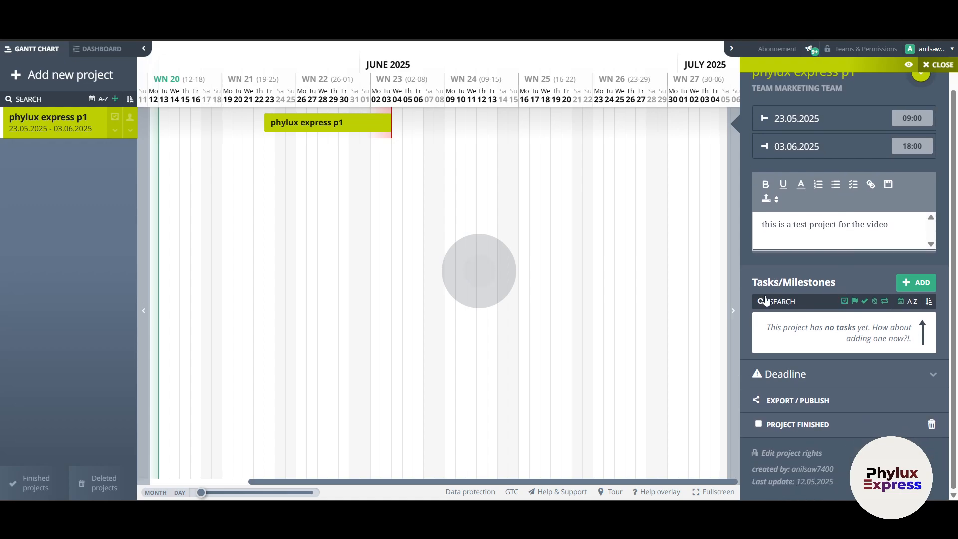
- Open the add form under Tasks/Milestones, toggling between Milestone and Task and ending on Task
click(915, 284)
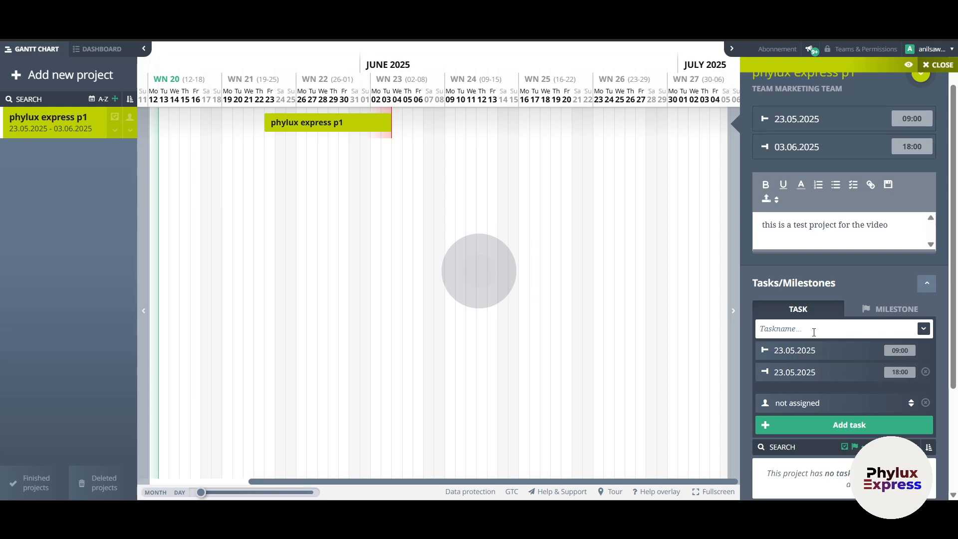
click(893, 309)
click(789, 310)
click(898, 310)
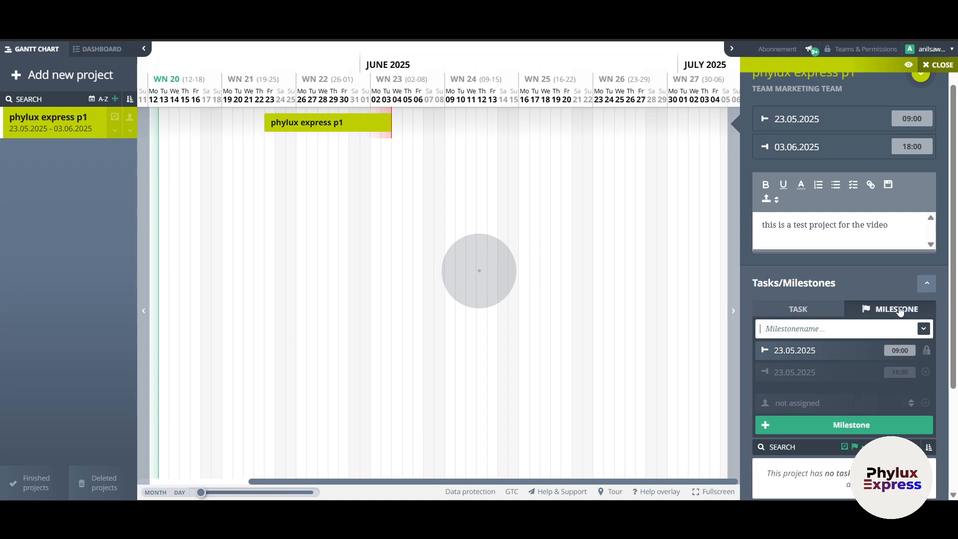
click(809, 311)
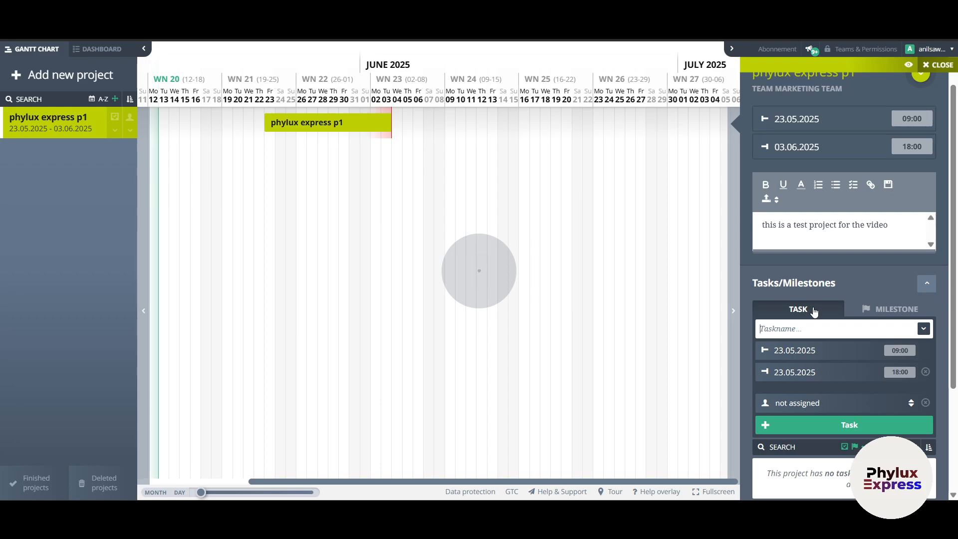
click(881, 309)
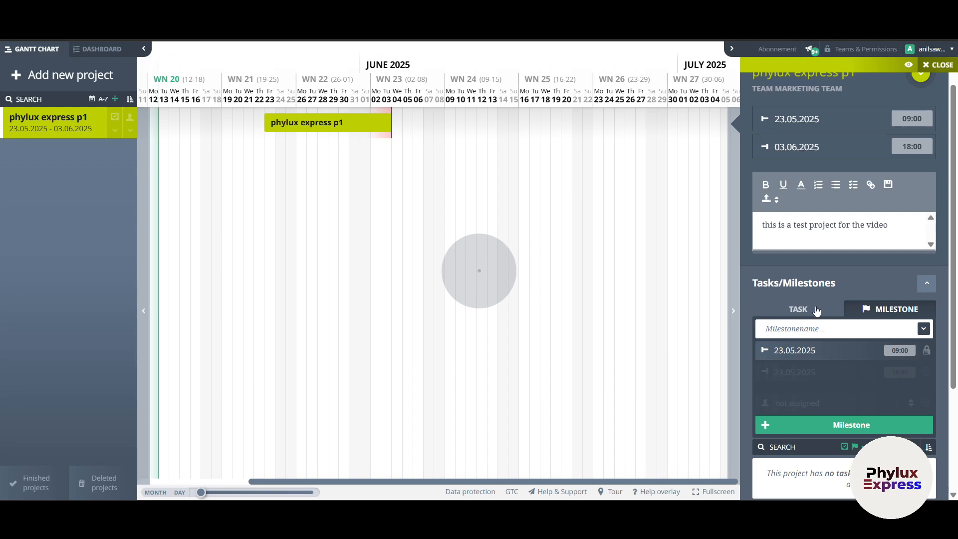
click(817, 310)
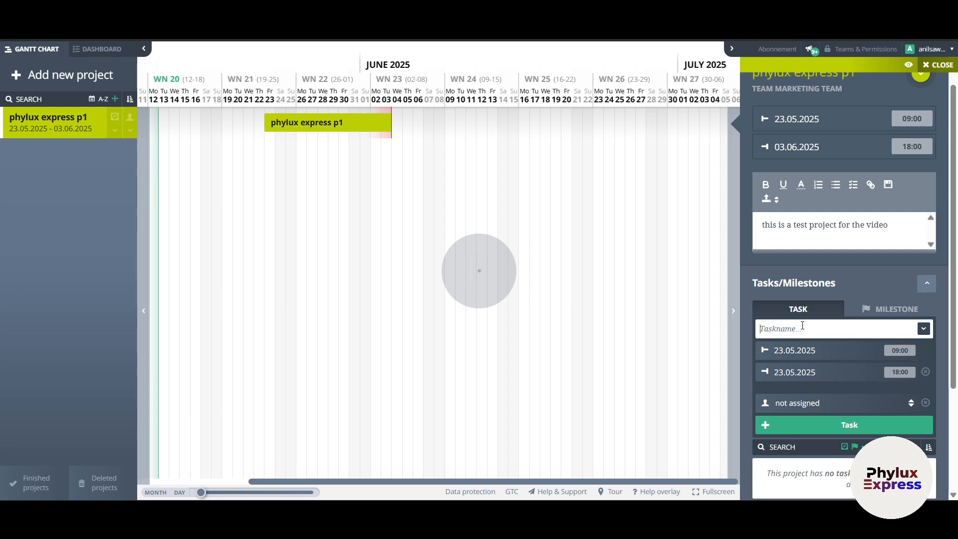
- Name the new task 'record the xyz software video' and give it the description 'dfsgf'
text(record the xyz software video)
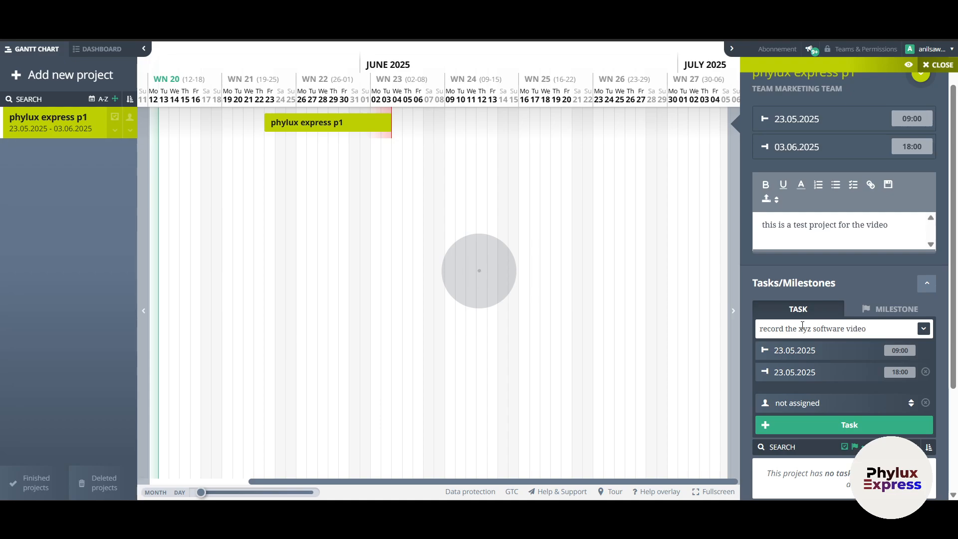
click(924, 329)
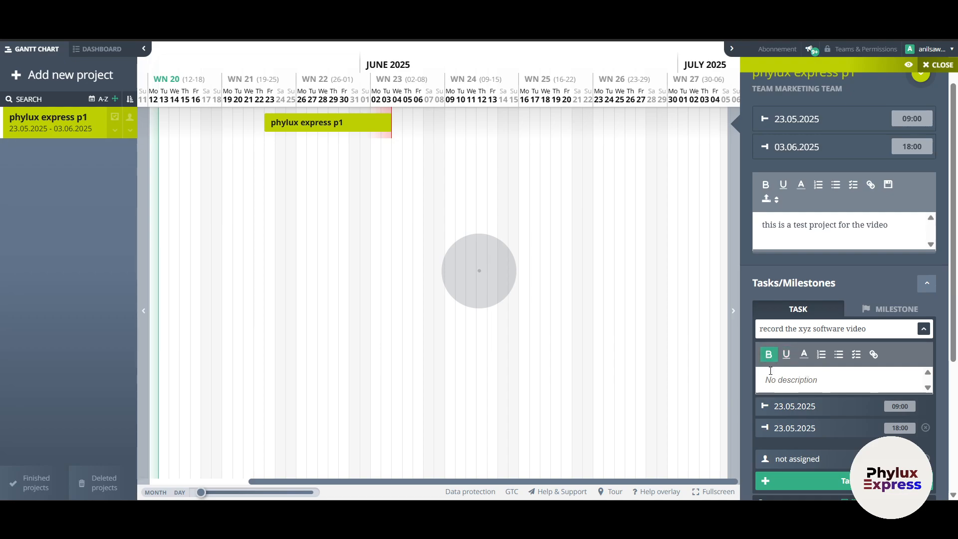
click(774, 378)
scroll(839, 377, down, 4)
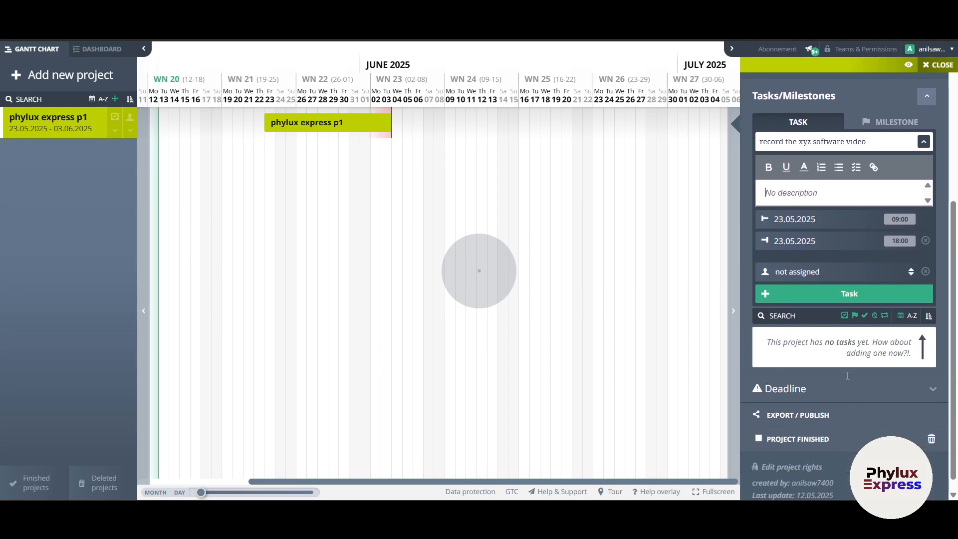
scroll(847, 375, up, 1)
text(dfsgf)
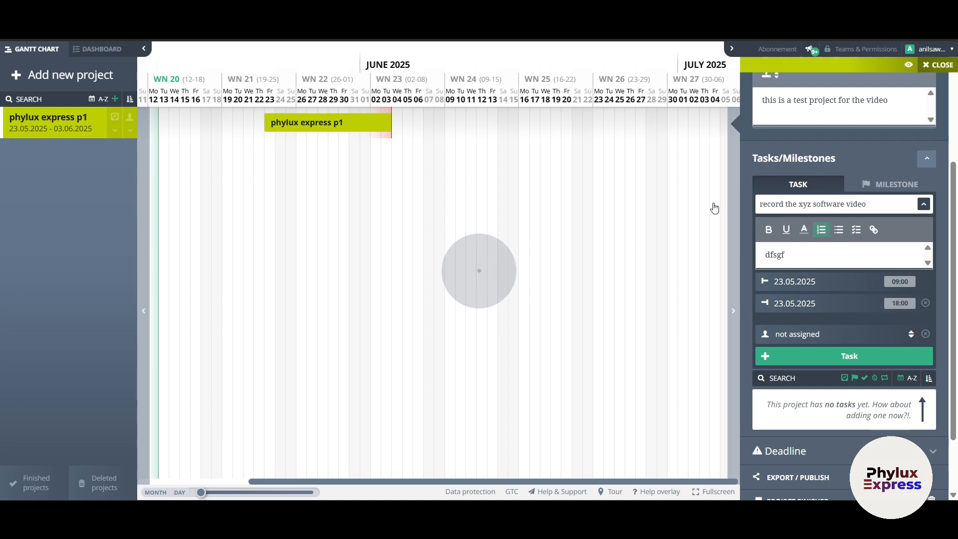
mouse_move(321, 122)
- Open the task's calendar and switch through end-date, start-date and date-range modes
click(823, 283)
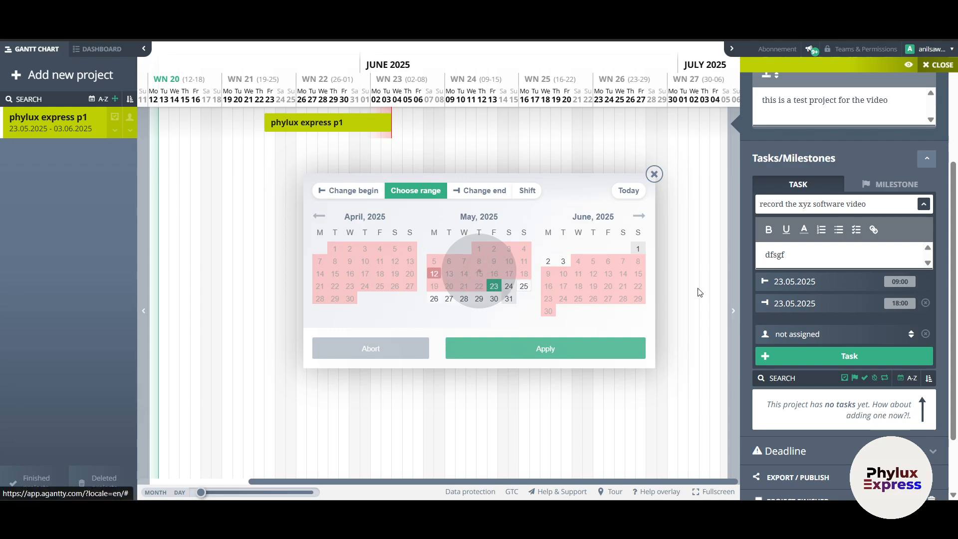
click(434, 273)
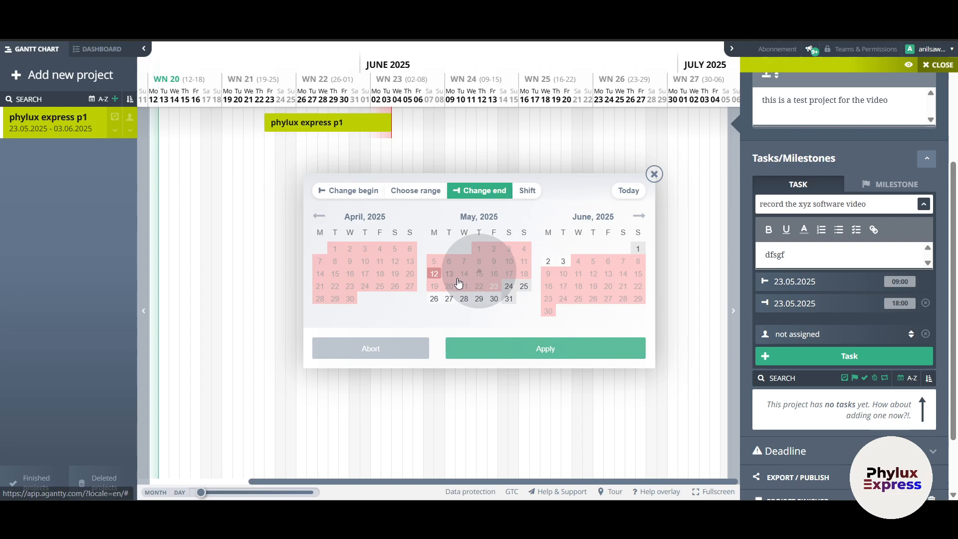
click(348, 196)
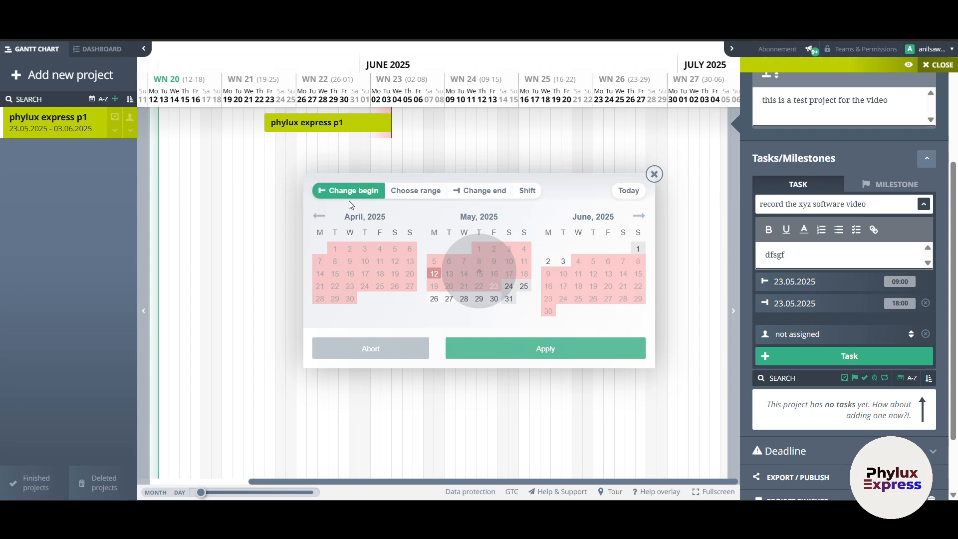
click(406, 195)
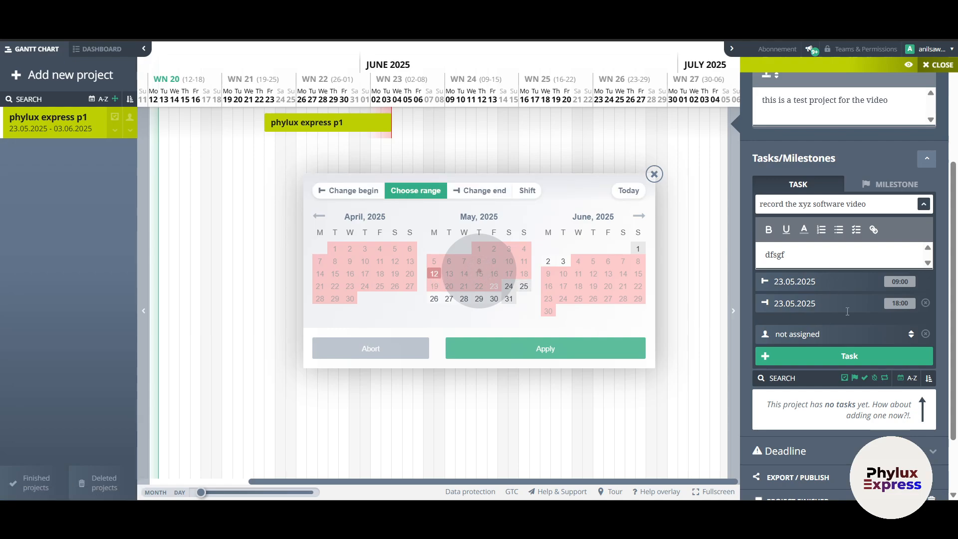
scroll(850, 326, down, 2)
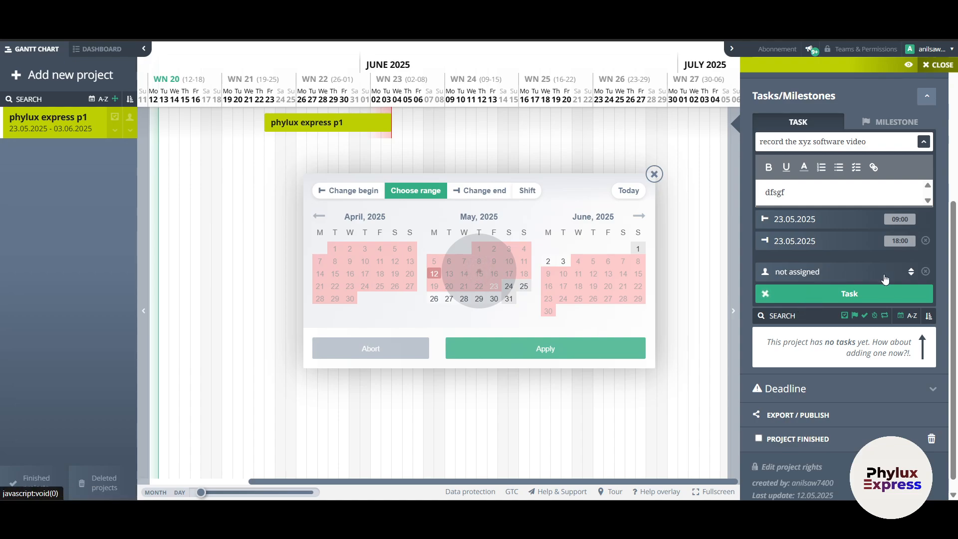
- Assign the task to your own account and create it on 23.05.2025
click(839, 272)
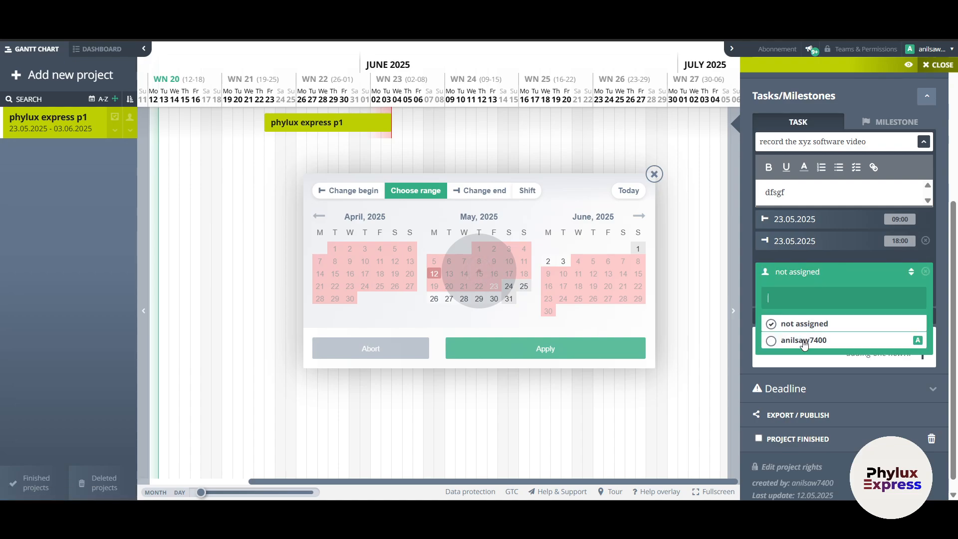
click(804, 341)
click(827, 253)
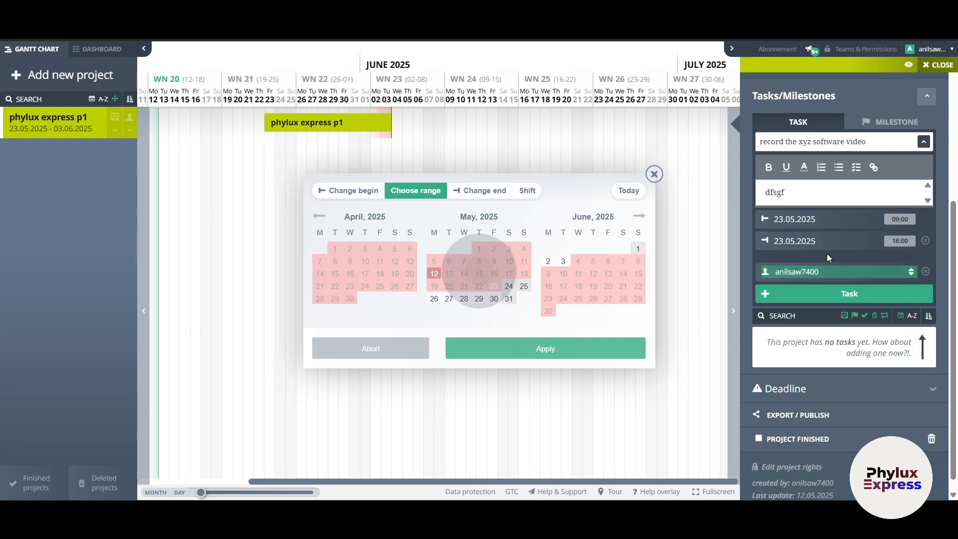
click(838, 296)
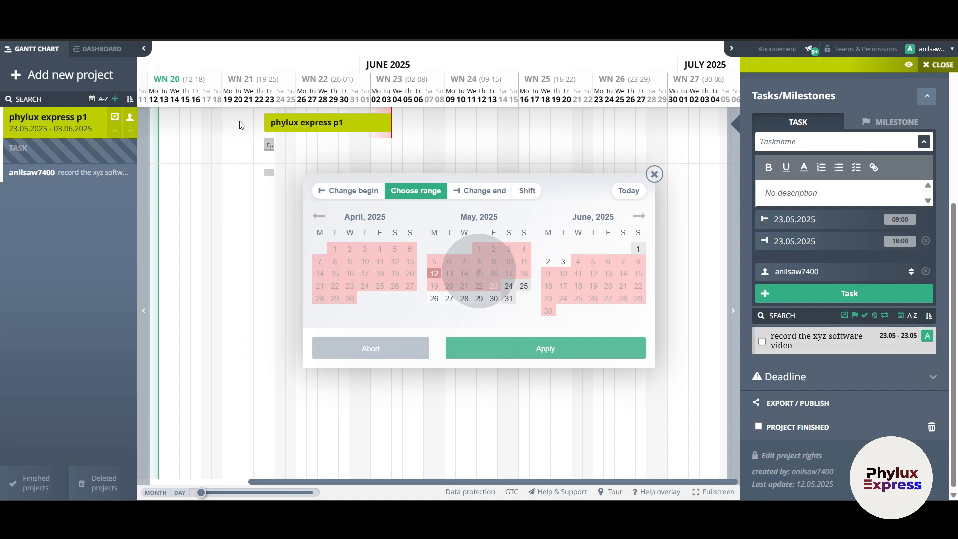
- Drag the 'record the xyz software video' bar to 27.05, then close the date-range calendar
mouse_move(273, 146)
drag(280, 145, 375, 150)
mouse_move(272, 145)
drag(269, 146, 290, 145)
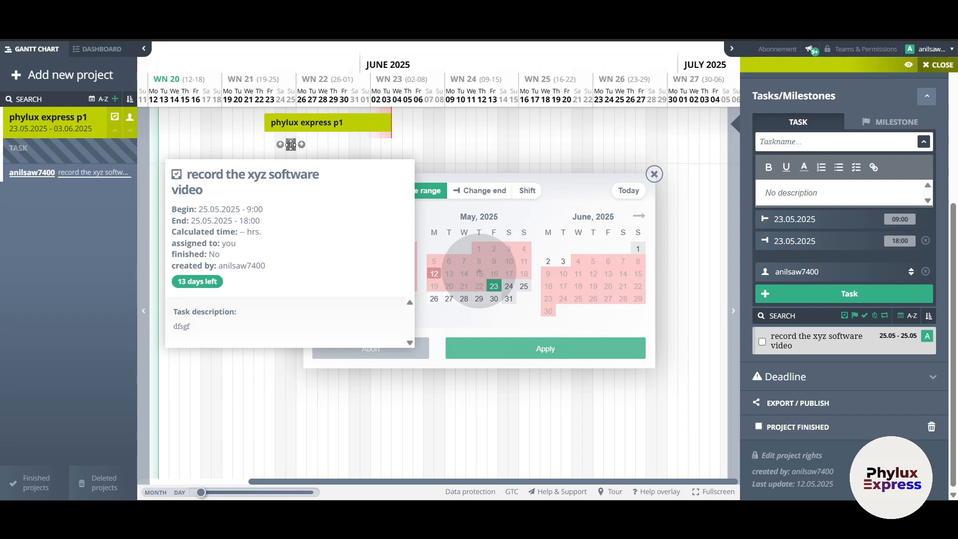
drag(292, 145, 313, 145)
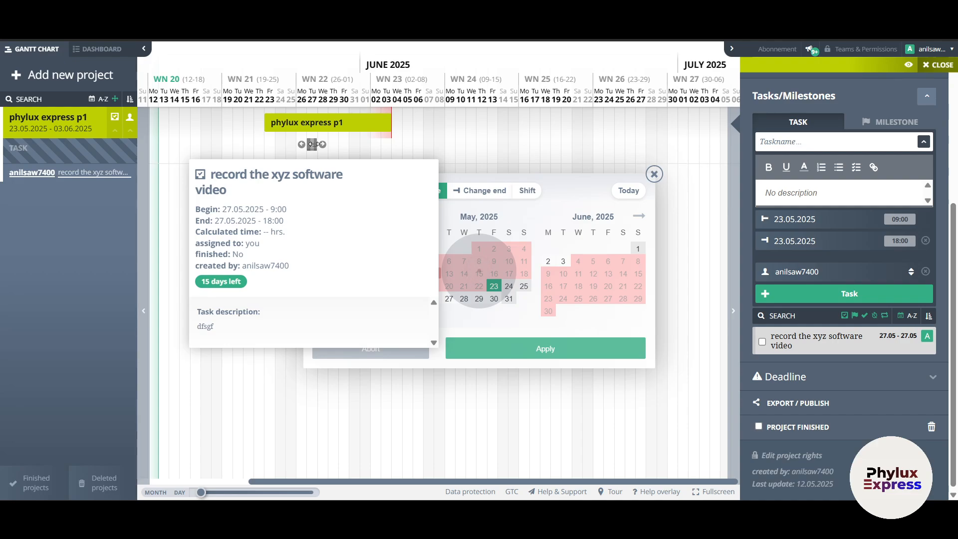
click(654, 174)
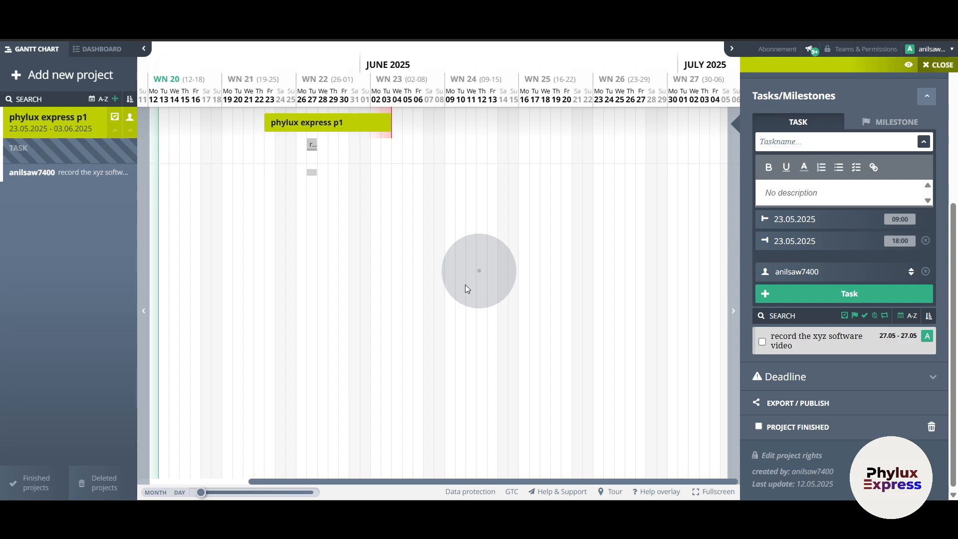
- Mark the task done, view its details, then mark it not done again
mouse_move(791, 347)
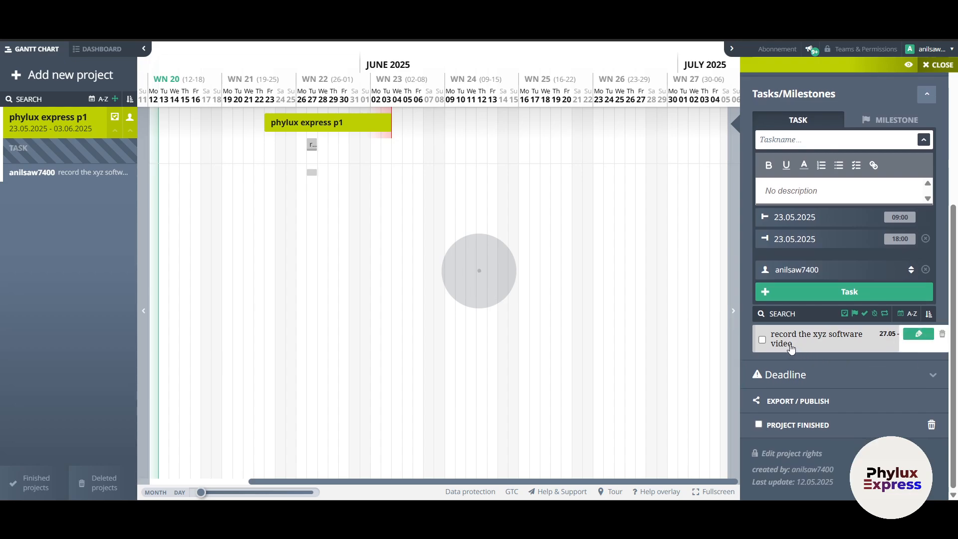
click(762, 340)
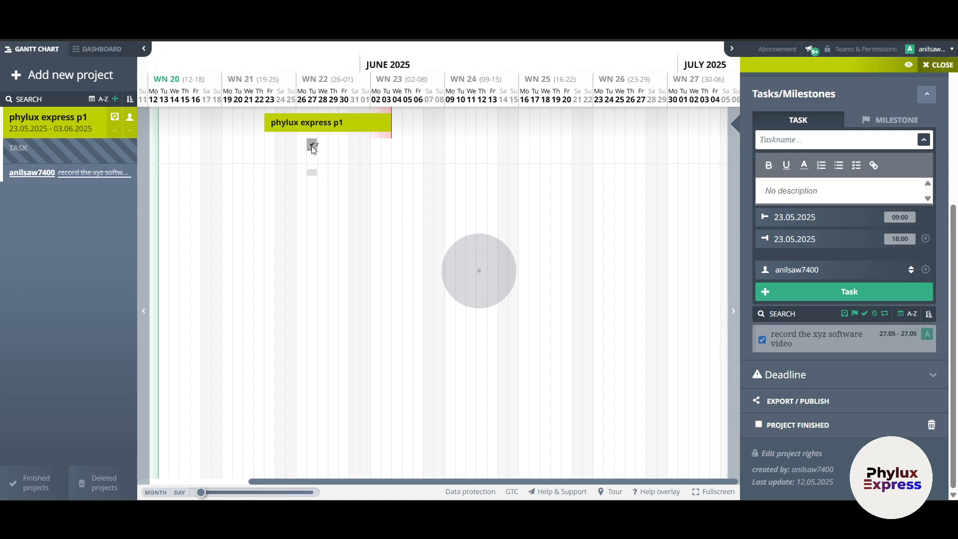
click(312, 146)
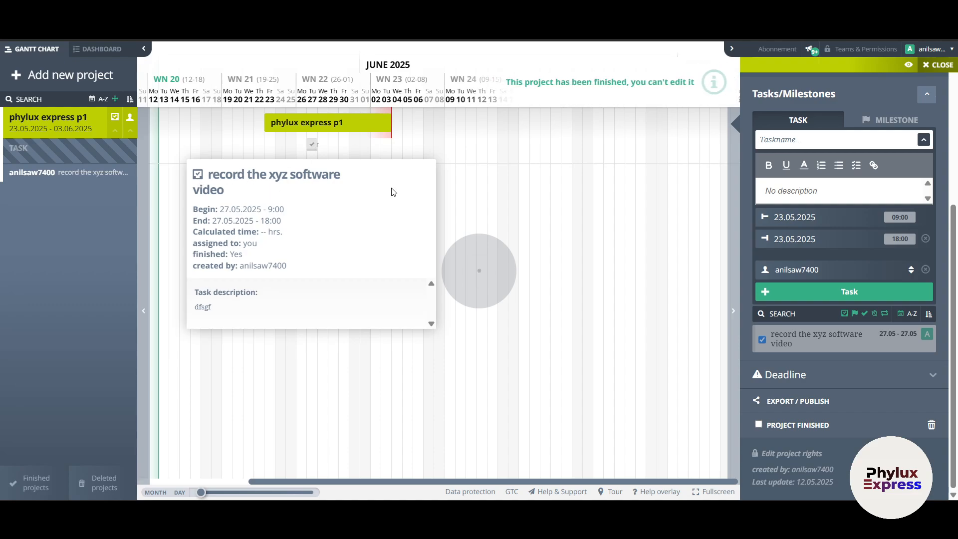
click(762, 340)
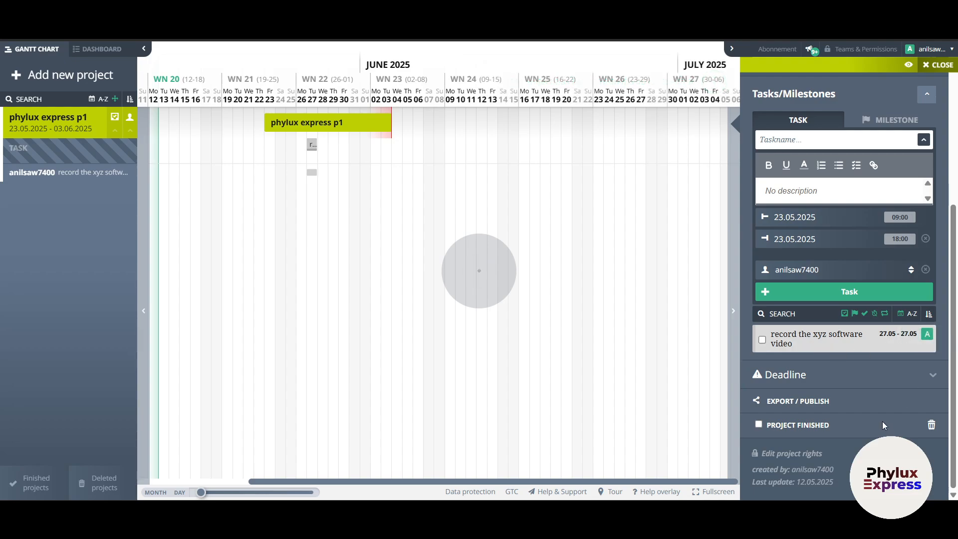
- Expand the project's deadline details showing 03.06.2025 18:00
click(862, 374)
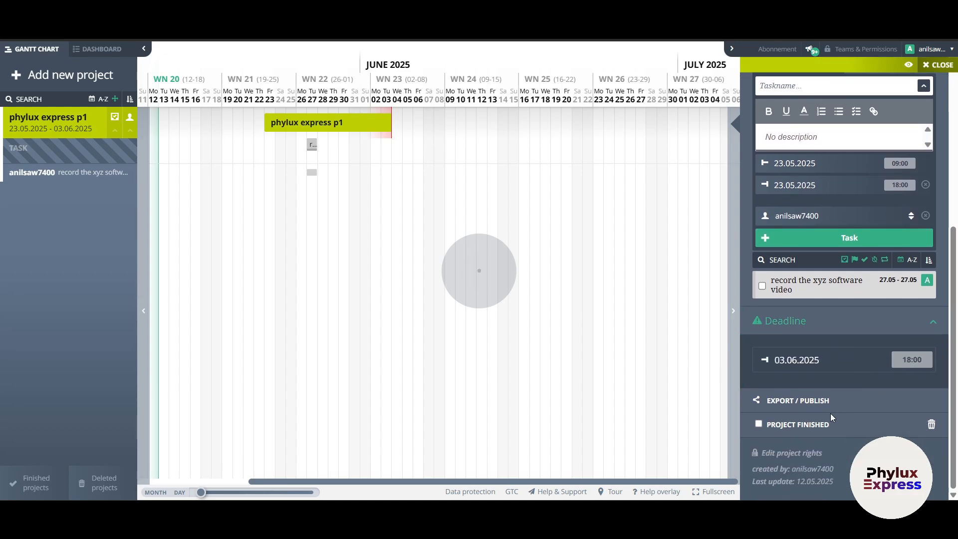
scroll(830, 413, up, 3)
scroll(830, 313, up, 2)
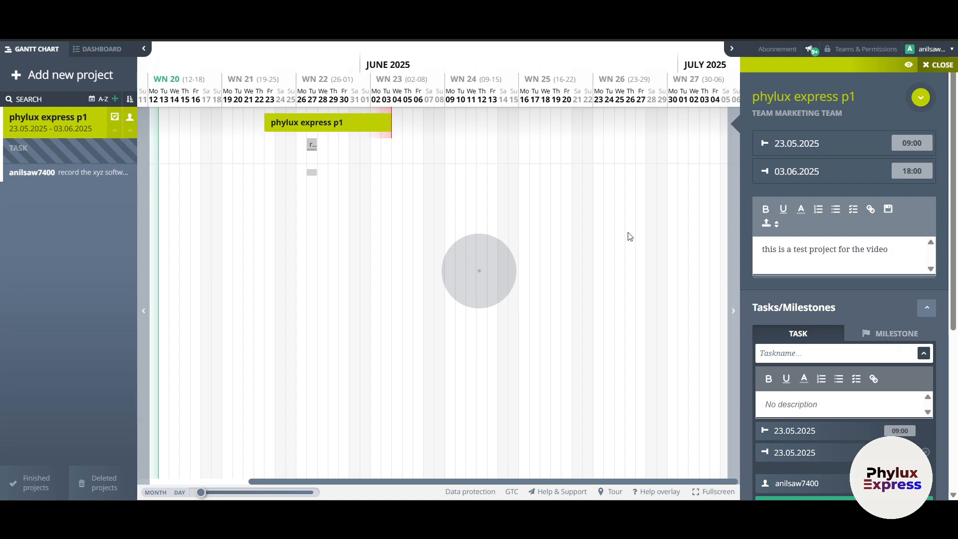
- Create the milestone 'reach 10k views in a month' on 23.05.2025 and shift the task to 26.05
click(866, 340)
scroll(866, 337, down, 2)
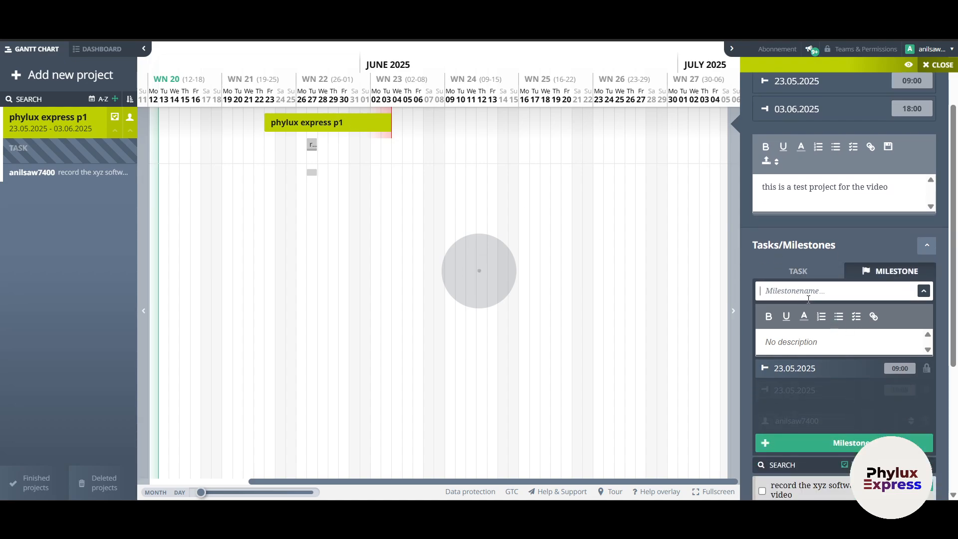
text(reach 10k views in a month)
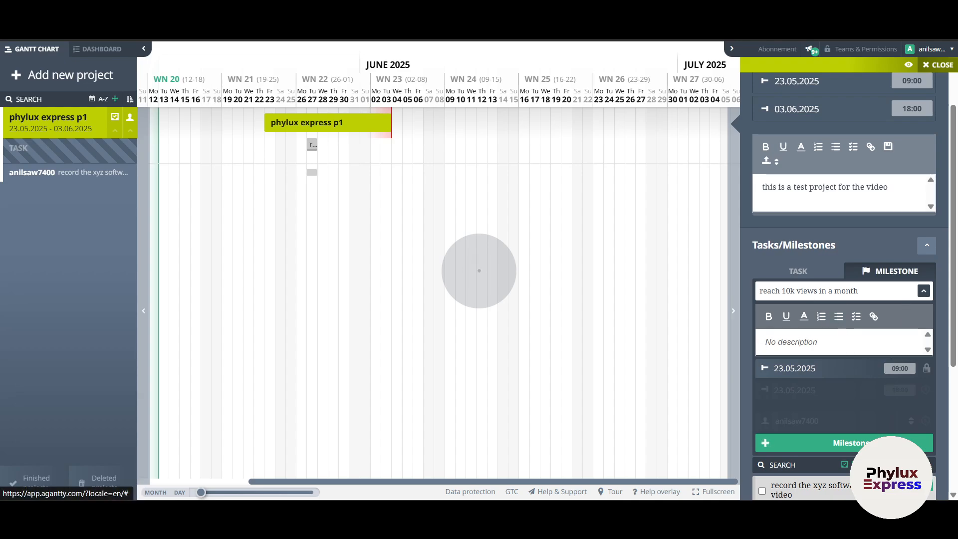
click(890, 444)
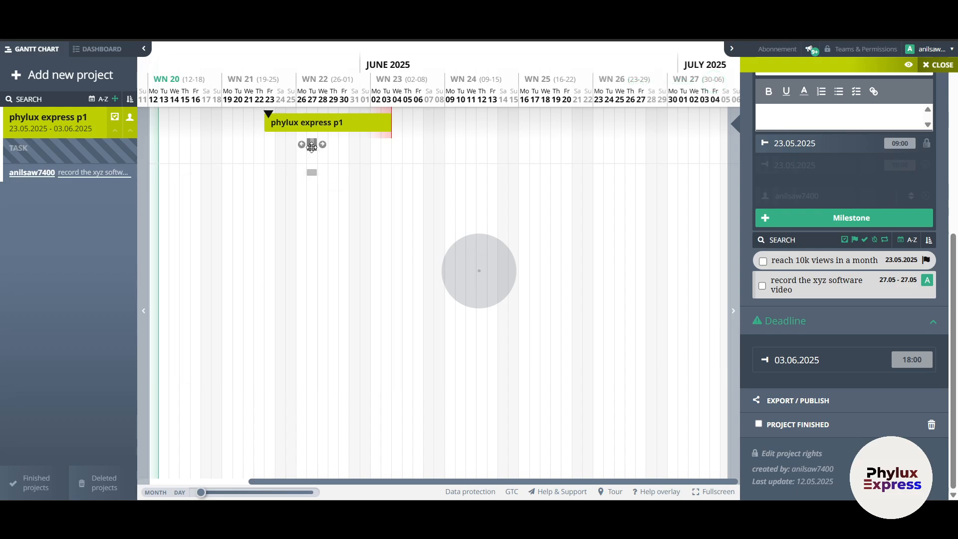
drag(311, 146, 301, 145)
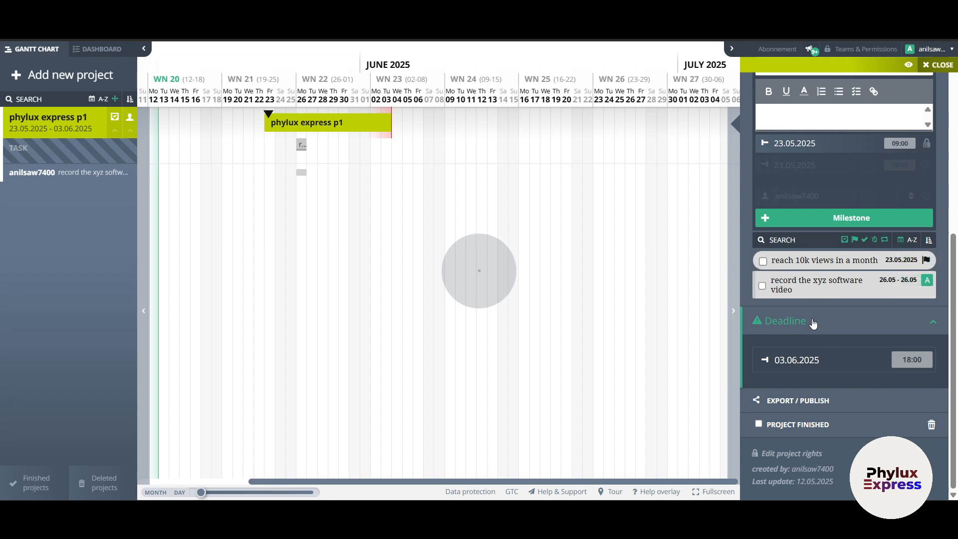
- Drag the 'reach 10k views in a month' milestone marker to 30.05.2025
click(763, 261)
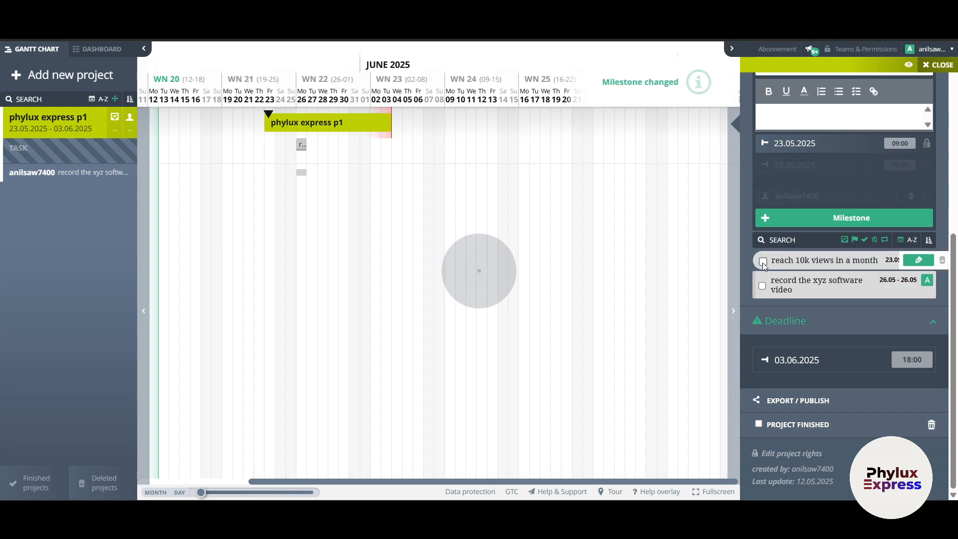
mouse_move(268, 114)
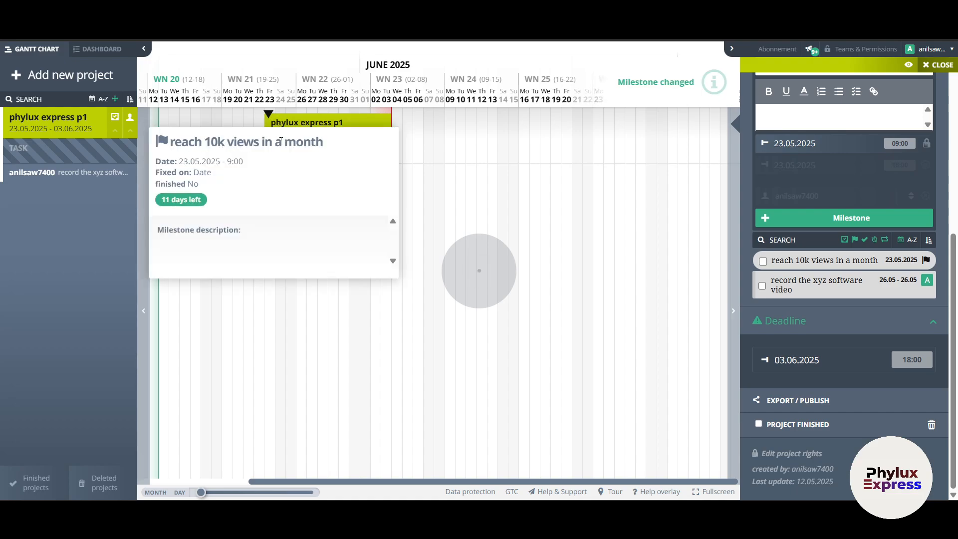
scroll(837, 244, up, 2)
scroll(842, 280, down, 2)
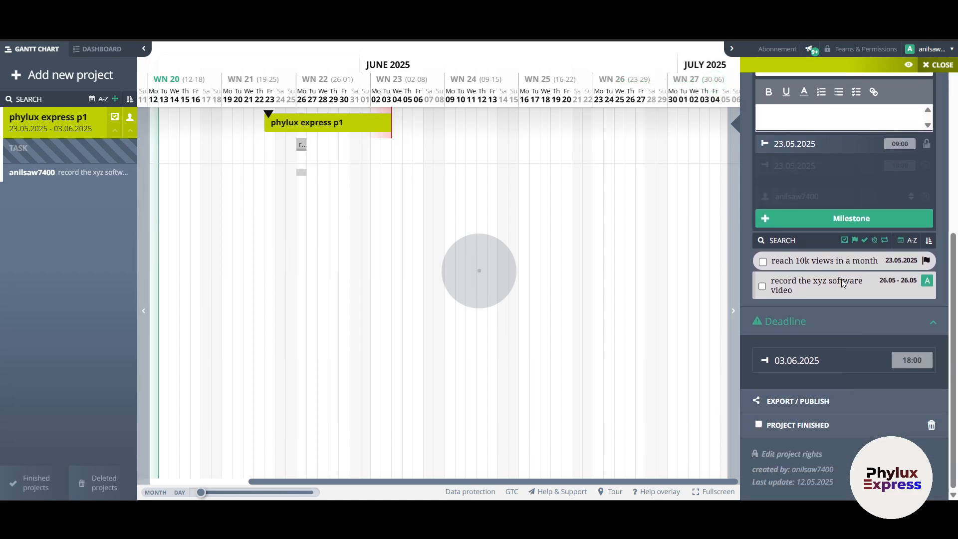
mouse_move(270, 113)
mouse_down()
mouse_move(335, 116)
mouse_move(353, 137)
mouse_up()
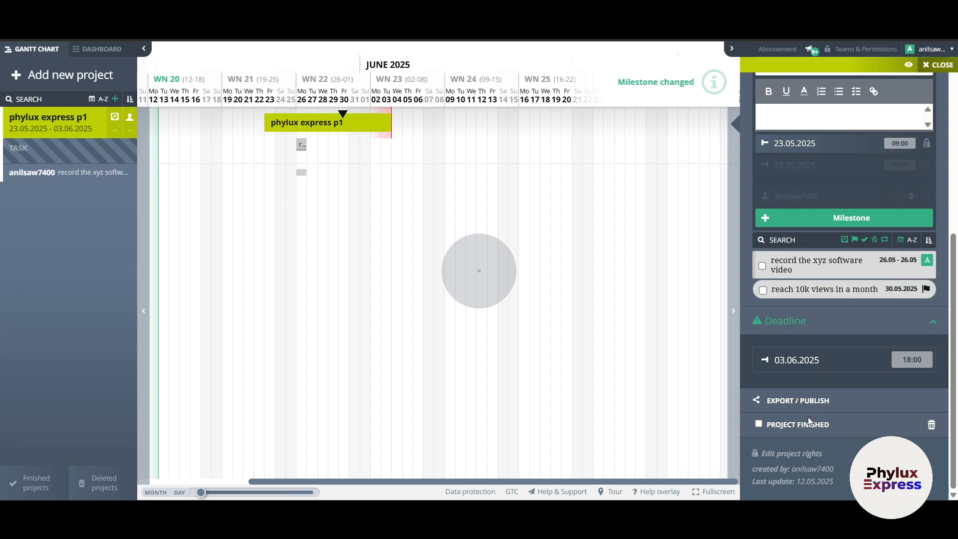
scroll(808, 417, up, 5)
scroll(833, 334, down, 5)
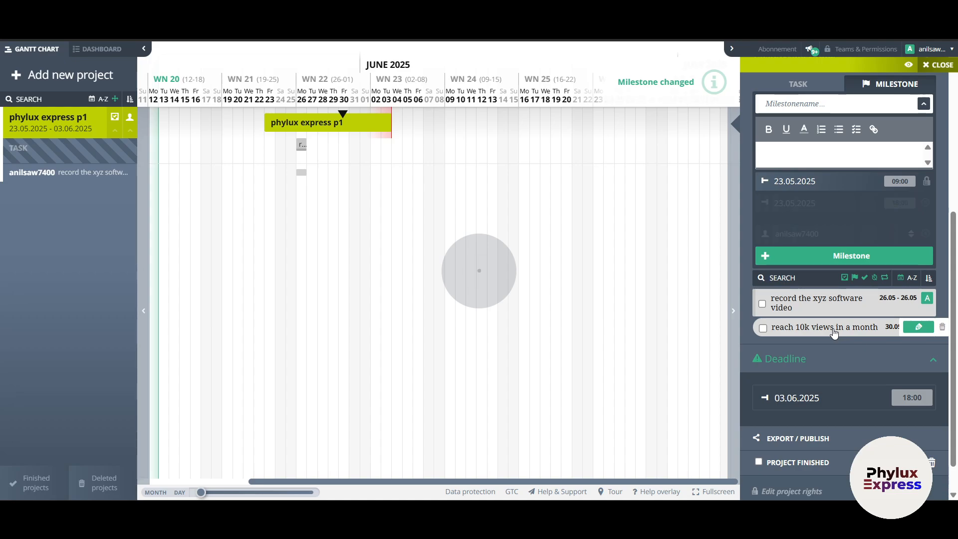
scroll(830, 352, down, 1)
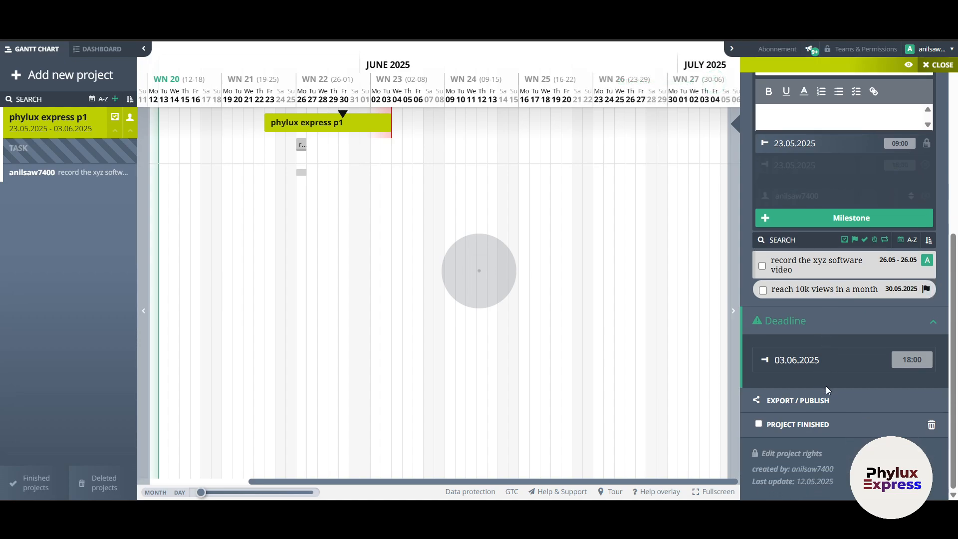
- Mark phylux express p1 as finished, check today's dashboard tasks, and return to the Gantt chart
click(759, 424)
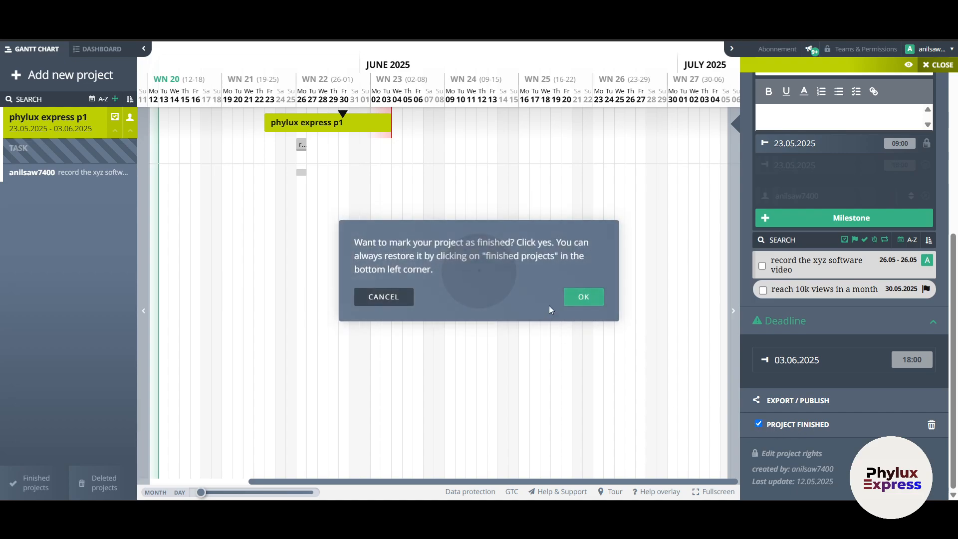
click(592, 300)
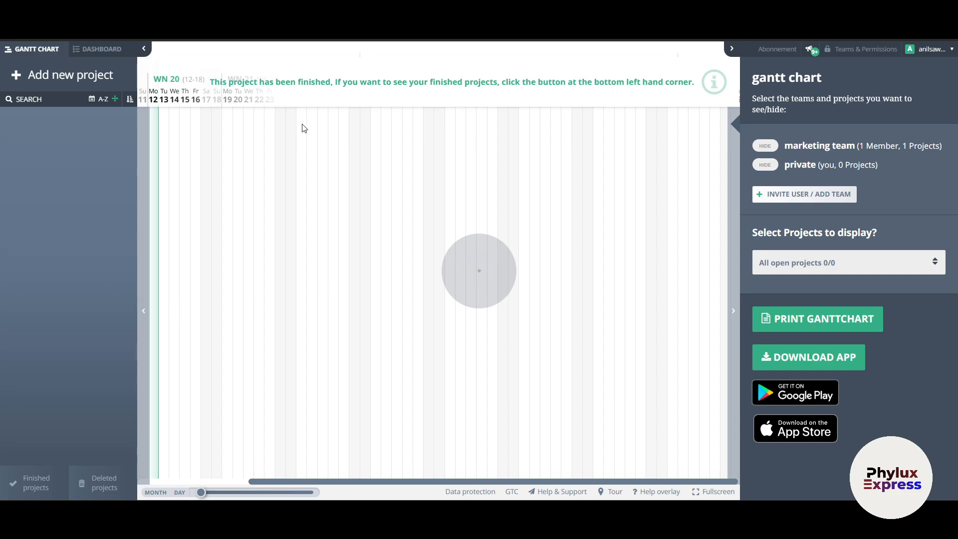
click(98, 50)
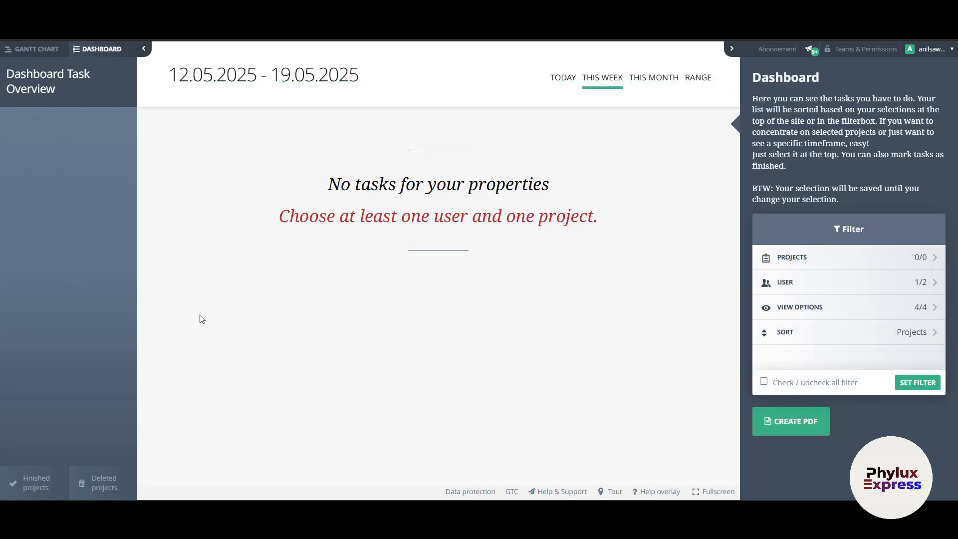
click(563, 85)
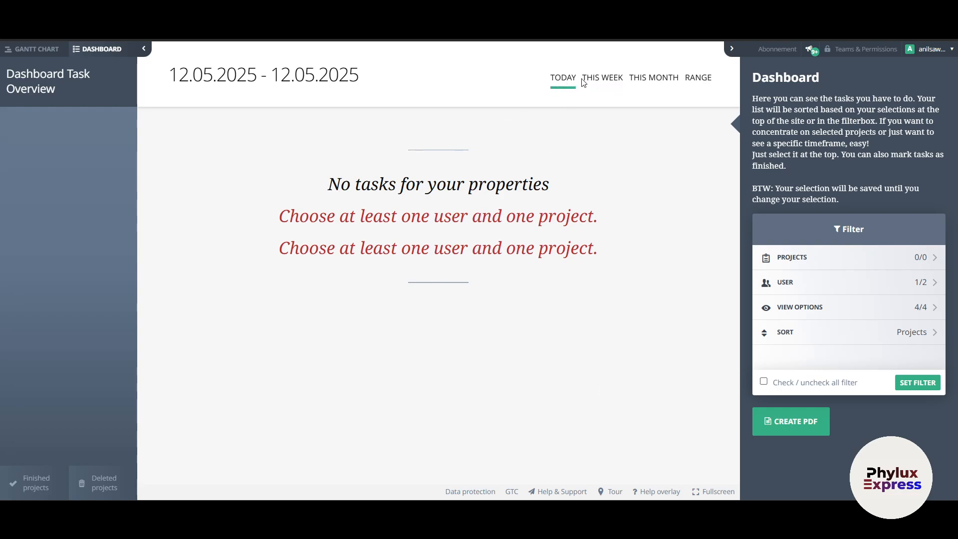
click(28, 50)
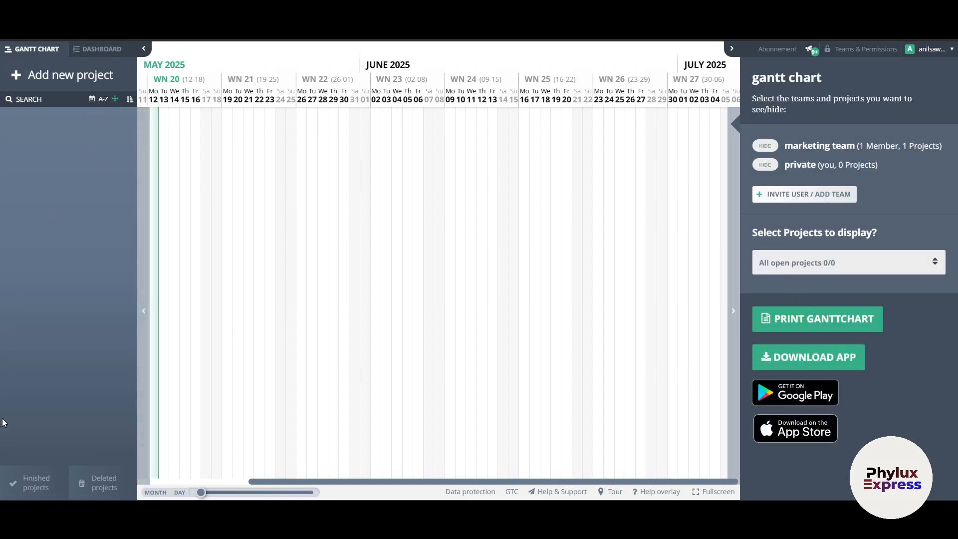
- Reactivate phylux express p1 from the All finished projects list
click(27, 484)
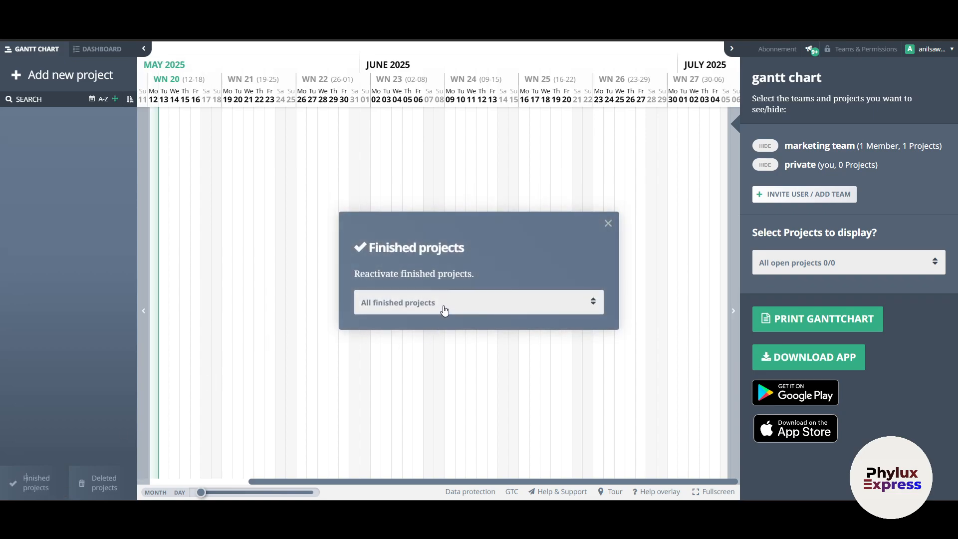
click(445, 310)
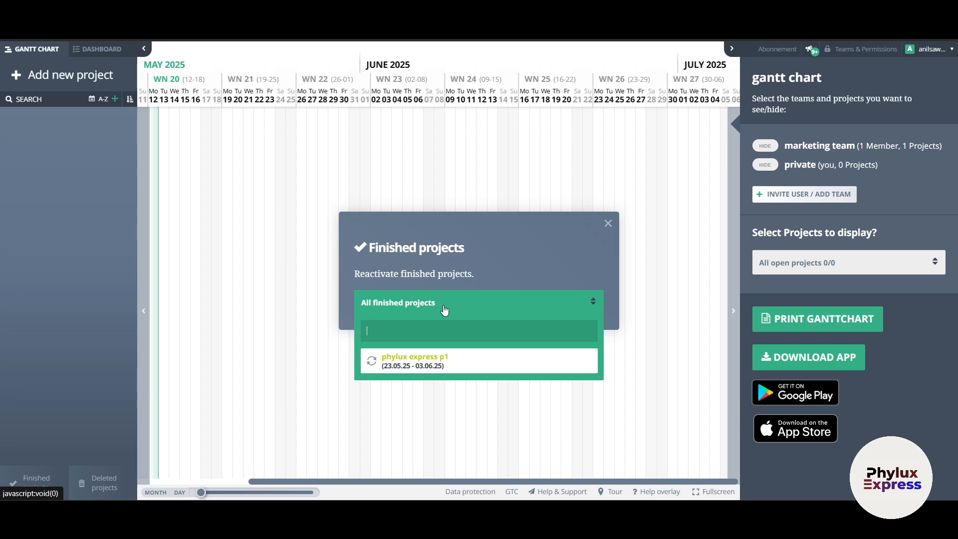
click(430, 363)
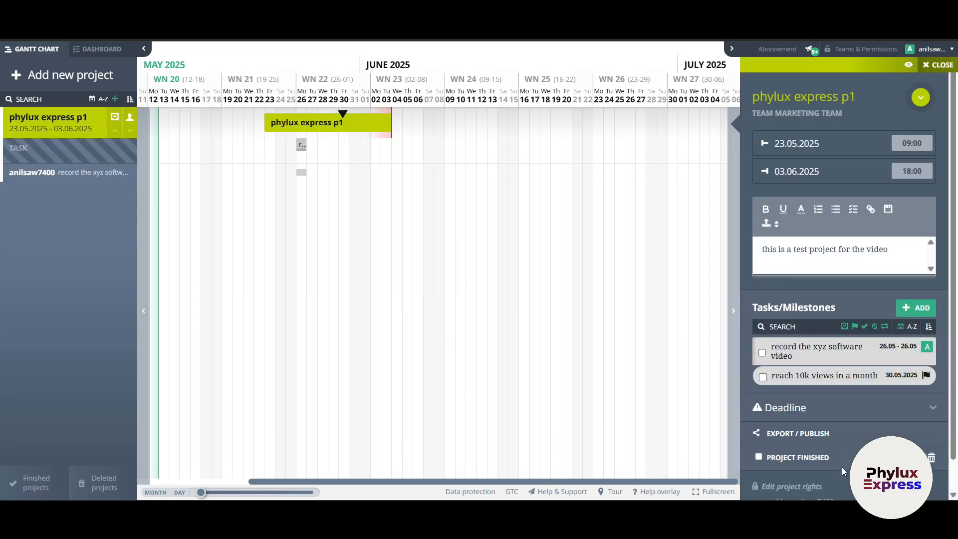
scroll(843, 467, down, 1)
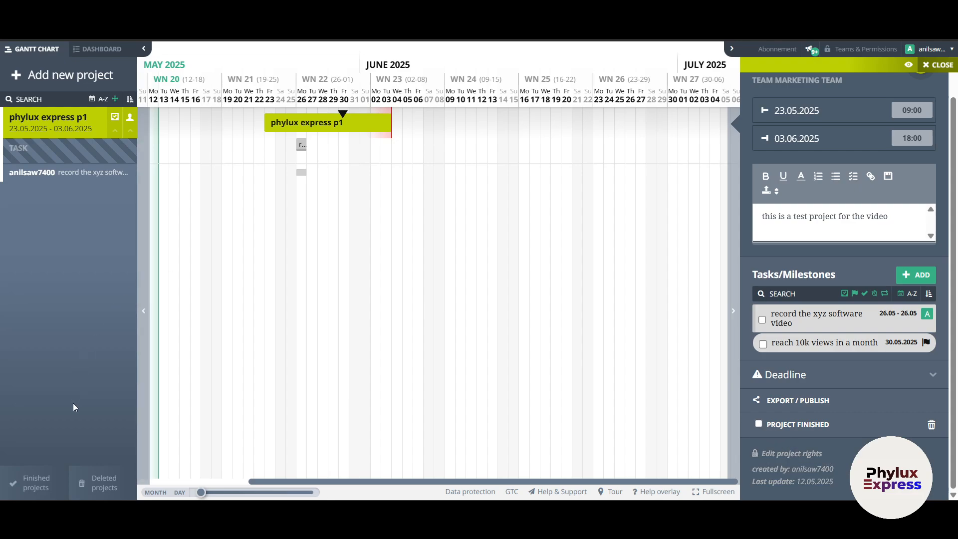
click(97, 48)
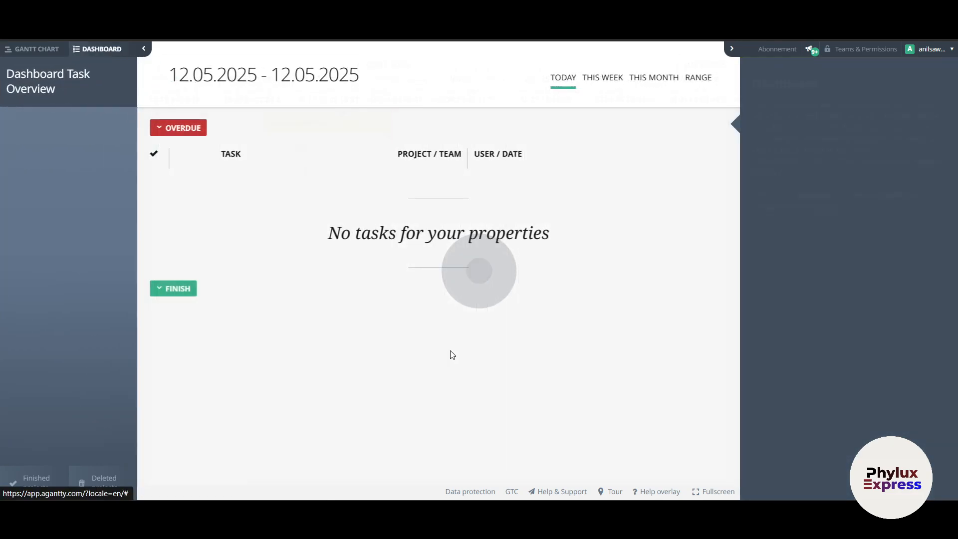
- Filter the dashboard to this month, 01.05.2025–31.05.2025
click(614, 91)
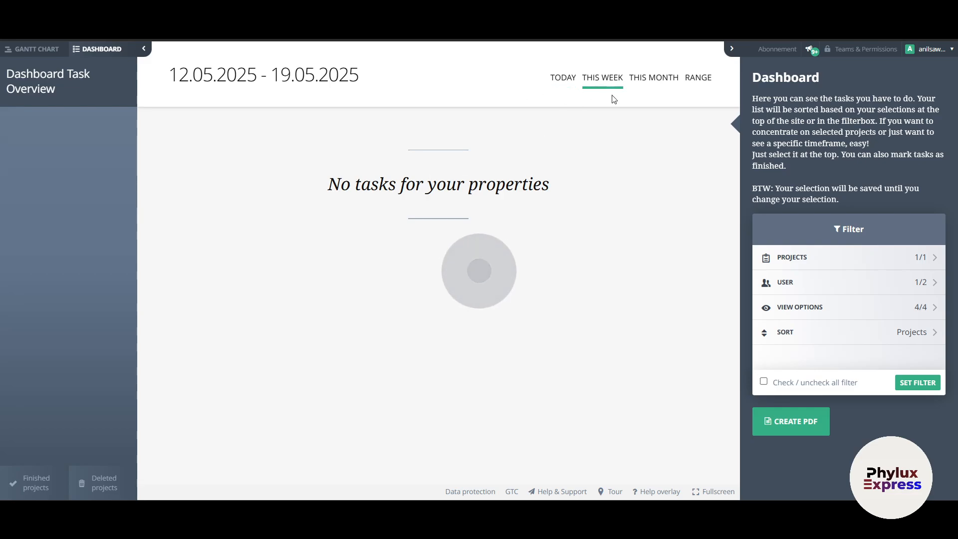
click(657, 83)
click(698, 81)
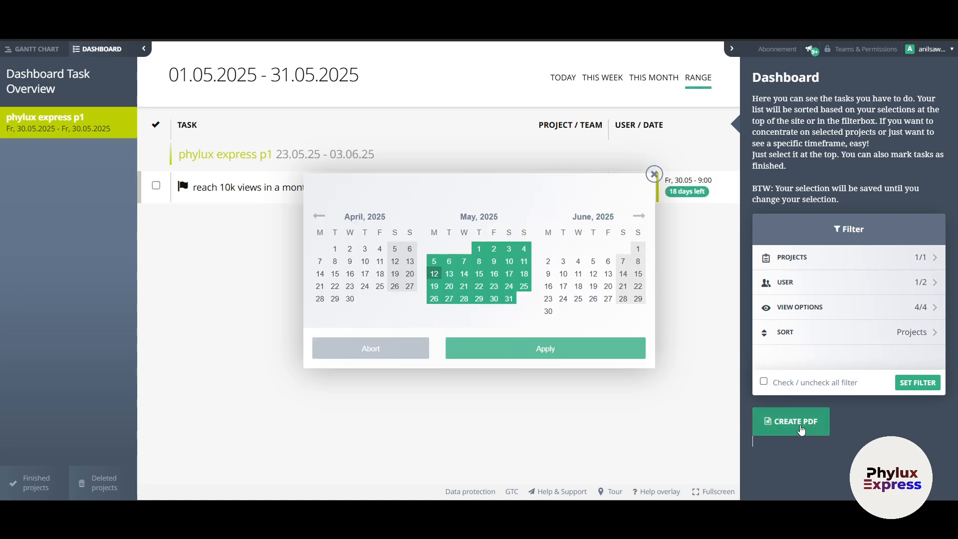
click(654, 174)
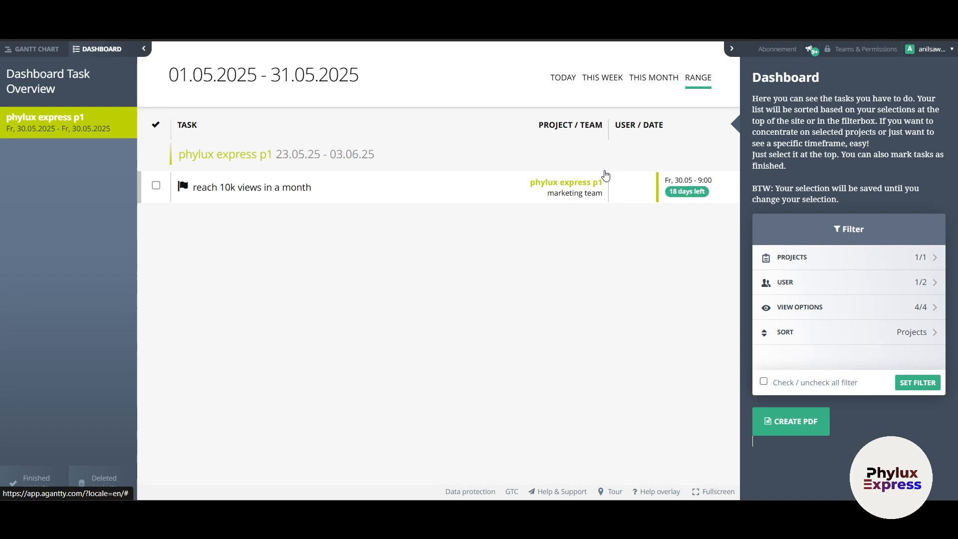
- Create the dashboard PDF, review the milestone entry, and close it
click(826, 437)
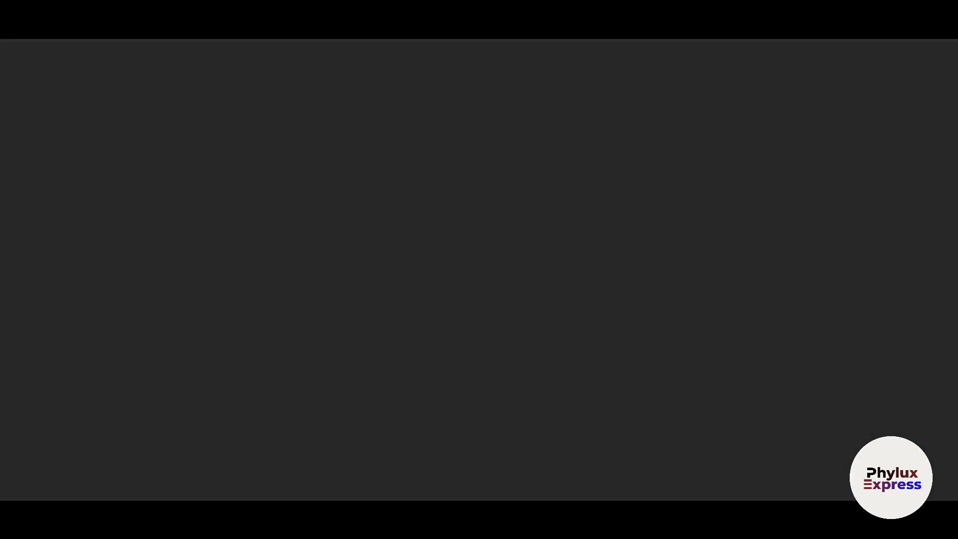
drag(267, 218, 457, 217)
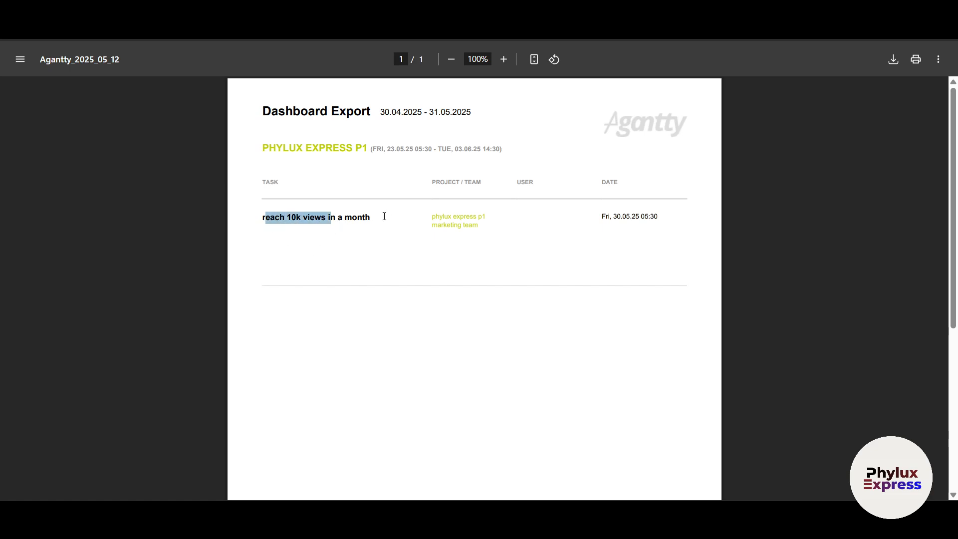
click(524, 303)
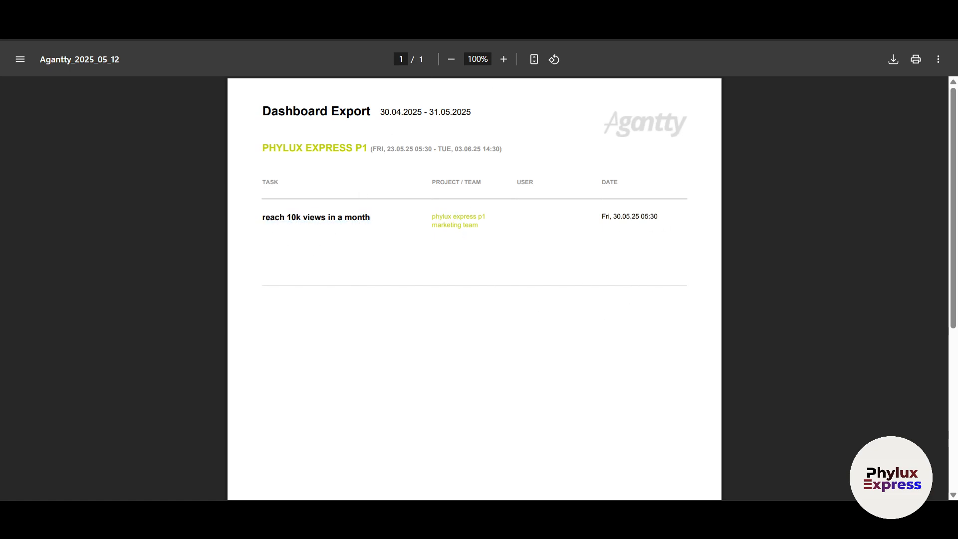
key(ctrl+w)
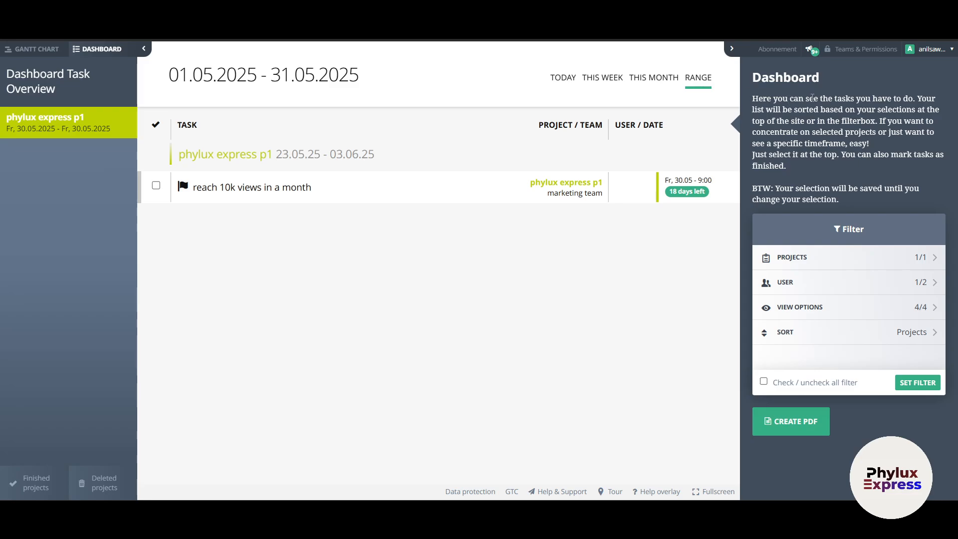
- Read the dashboard help text and tick 'reach 10k views in a month' as finished
drag(857, 99, 901, 99)
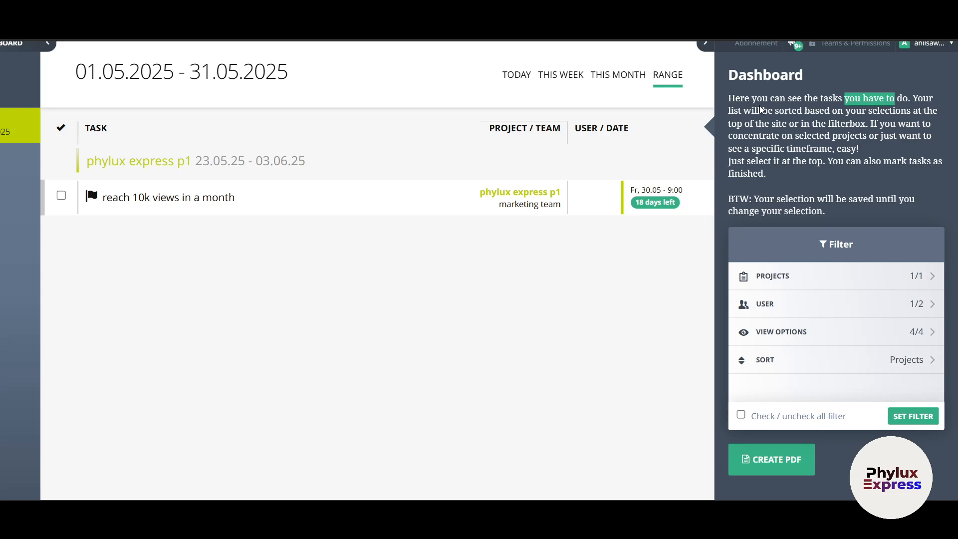
drag(752, 98, 840, 110)
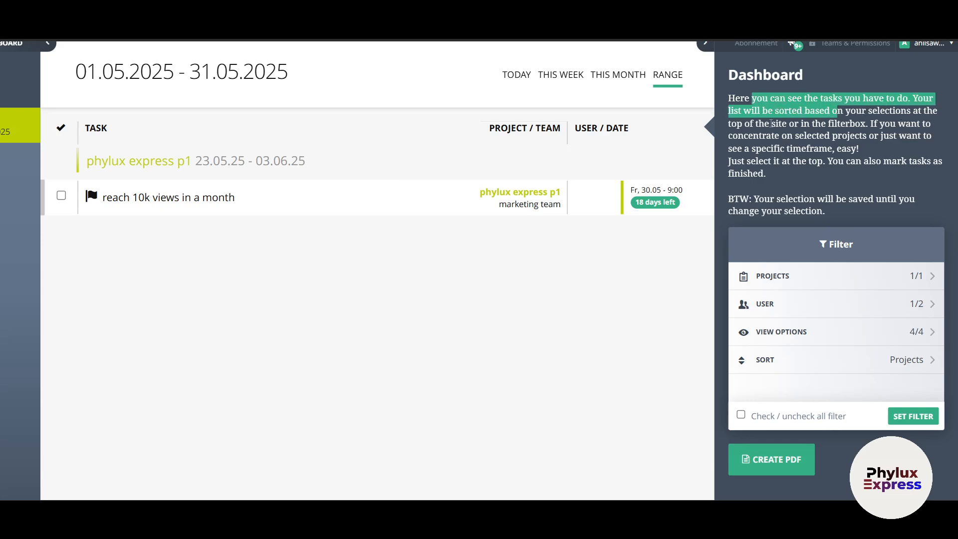
drag(771, 123, 900, 134)
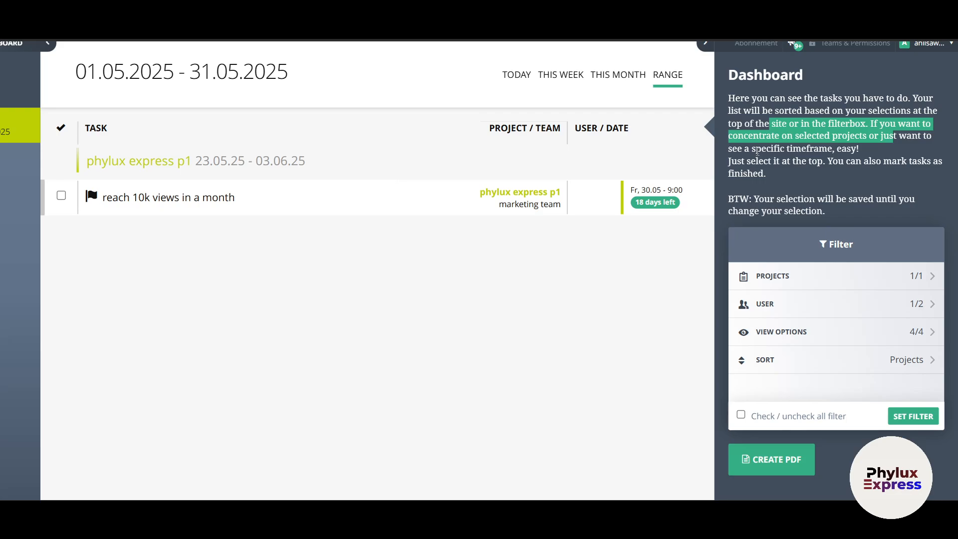
drag(756, 161, 827, 161)
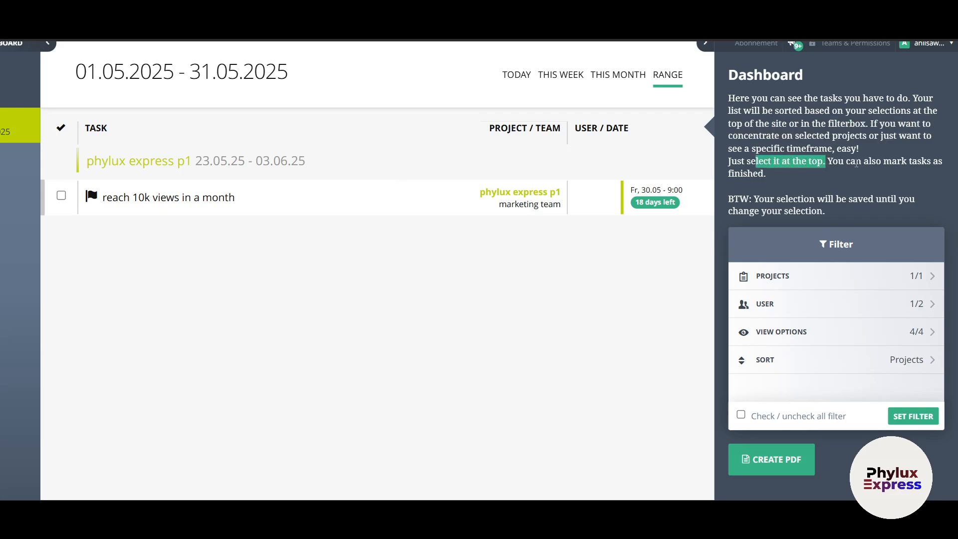
click(61, 195)
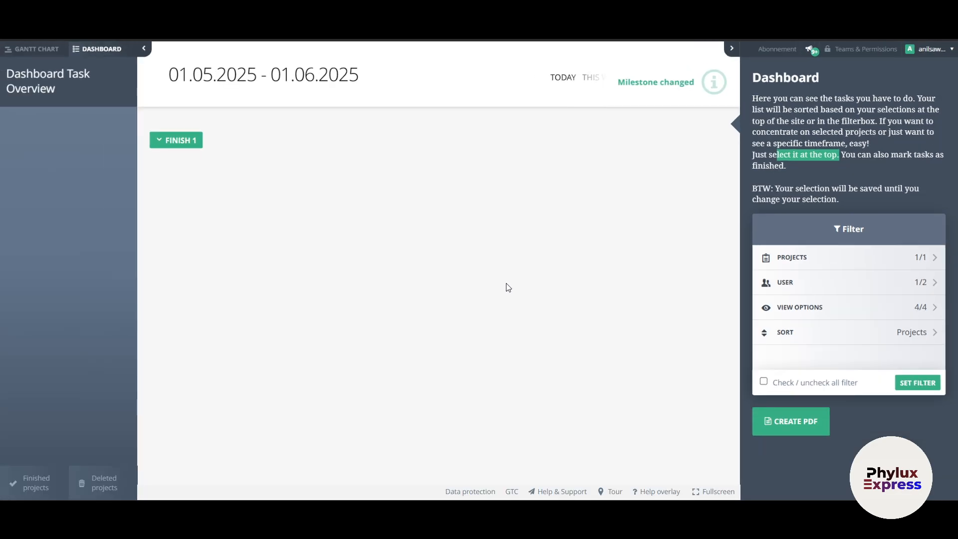
click(645, 220)
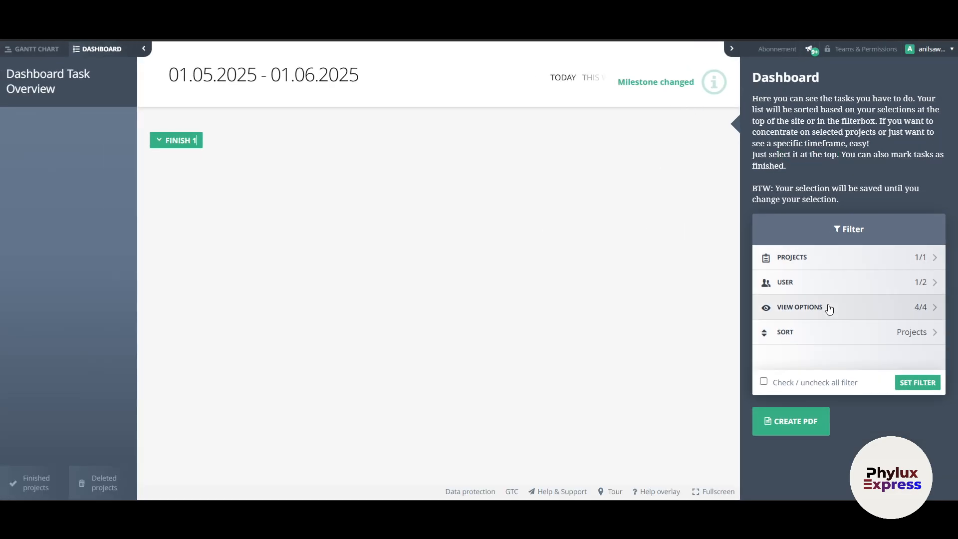
- Open the Abonnement page and scroll through the subscription details
click(777, 49)
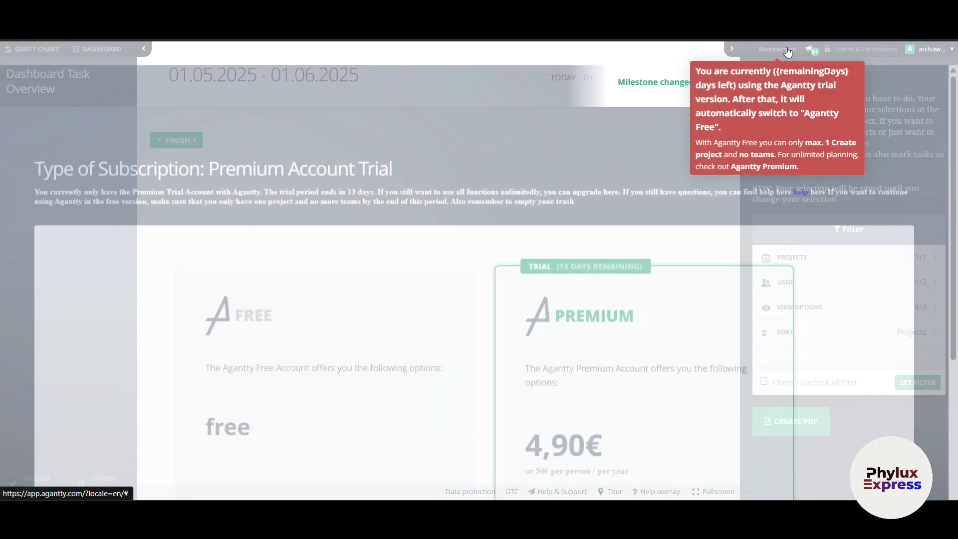
scroll(319, 350, down, 5)
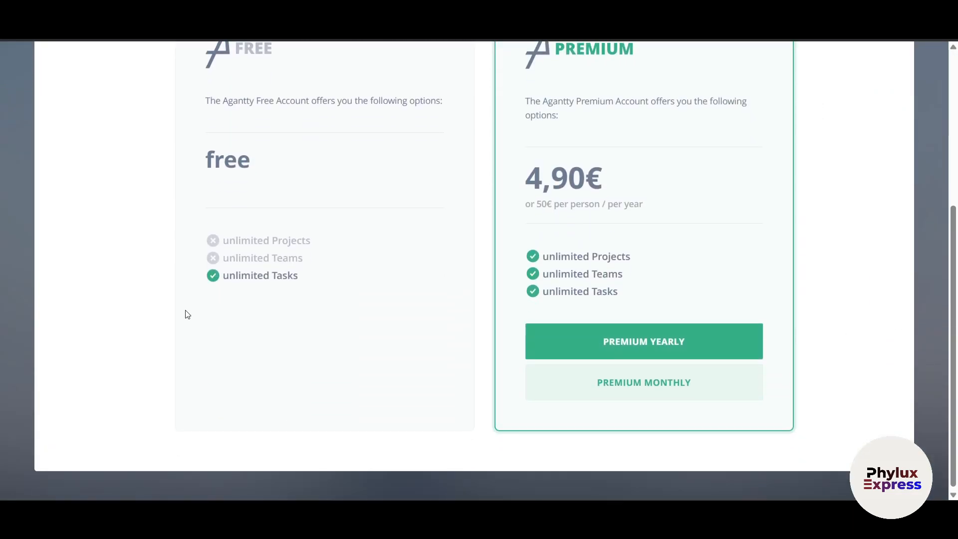
scroll(252, 319, up, 4)
scroll(253, 320, down, 4)
scroll(541, 299, up, 1)
drag(528, 255, 650, 251)
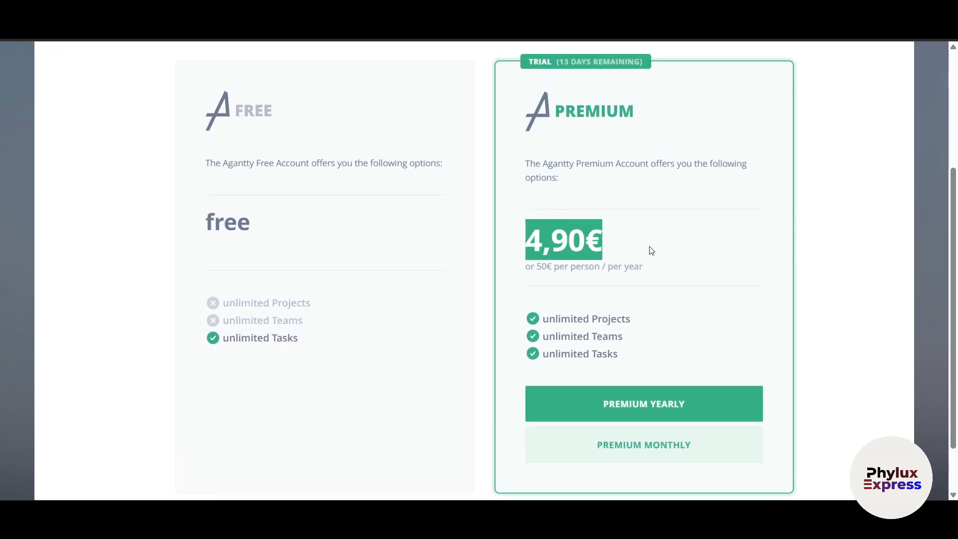
scroll(662, 381, down, 1)
scroll(642, 386, up, 3)
scroll(643, 386, up, 2)
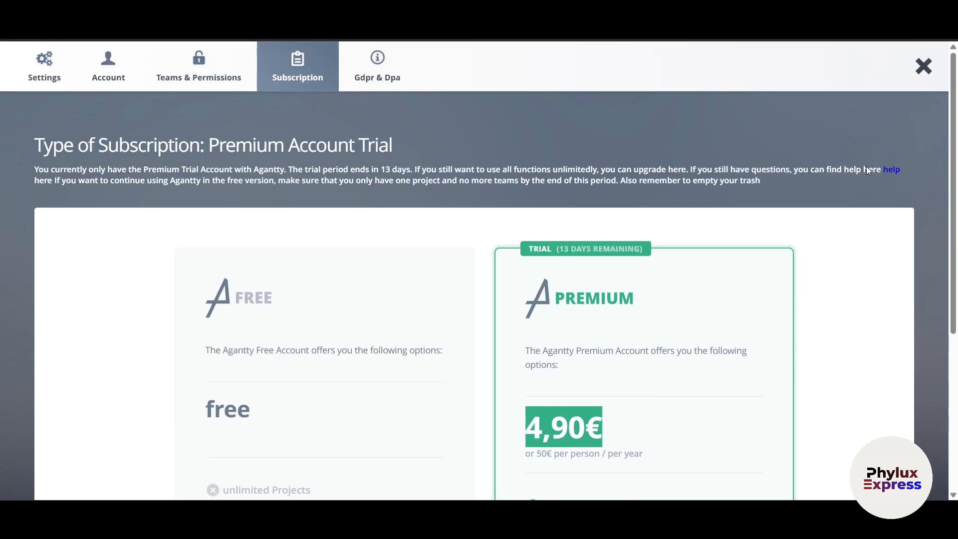
- Look over the Teams & Permissions, Account and Settings pages, then close back to the dashboard
click(185, 74)
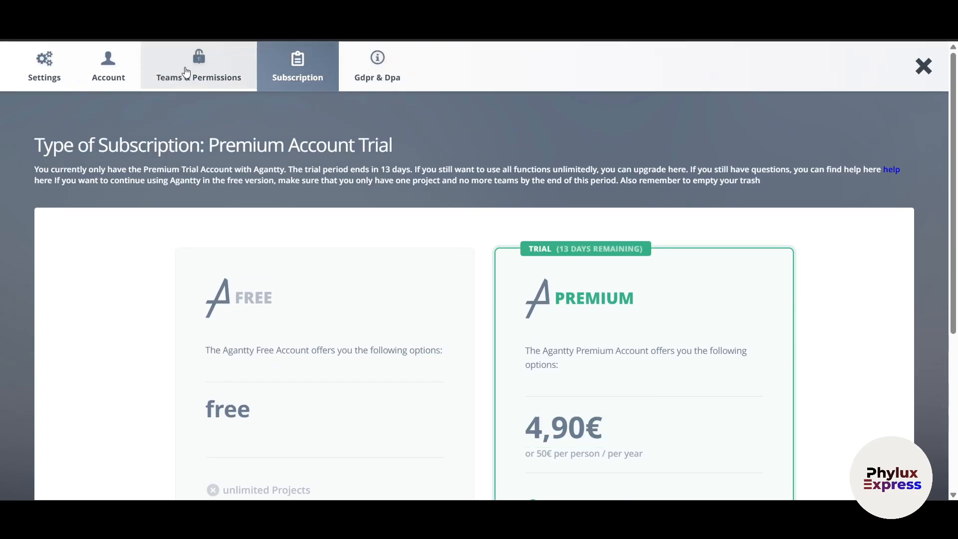
scroll(509, 317, down, 2)
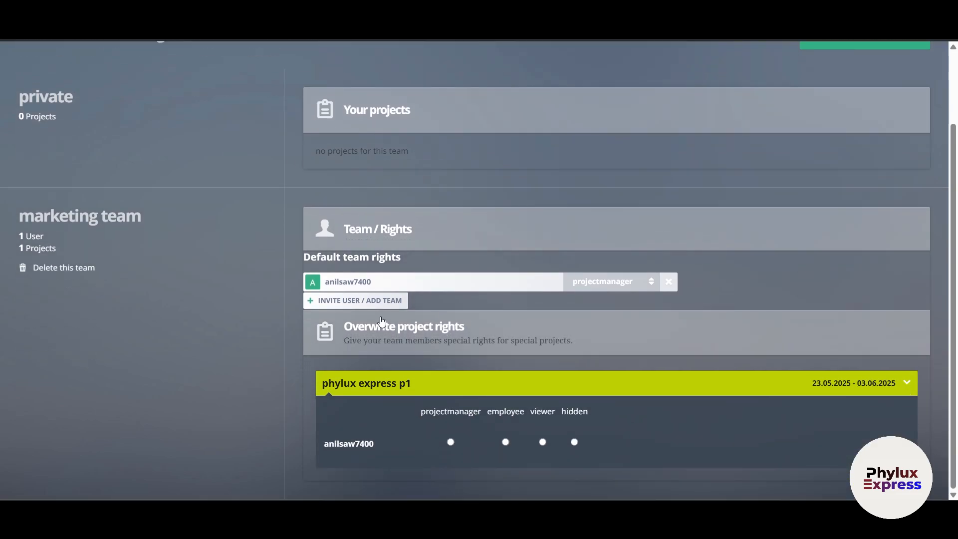
scroll(240, 319, up, 2)
click(108, 68)
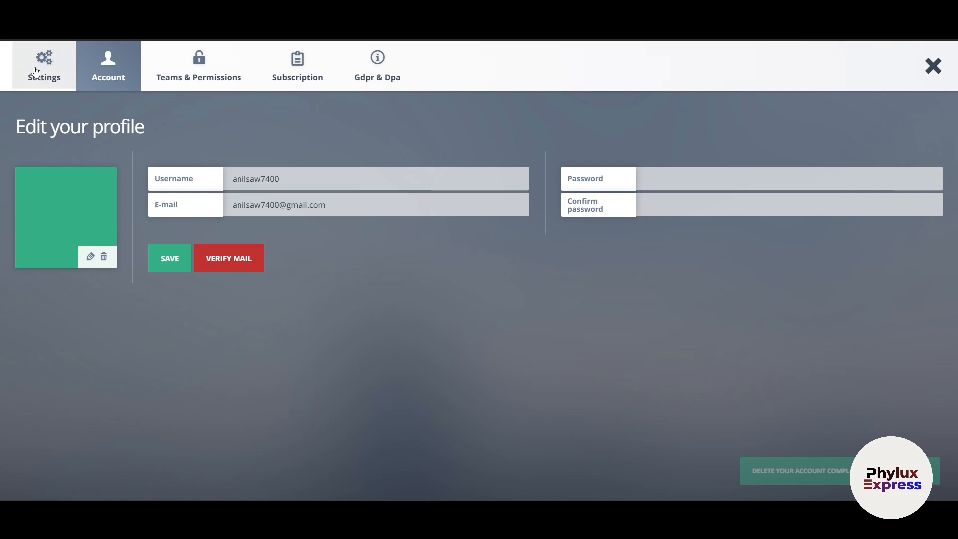
click(48, 86)
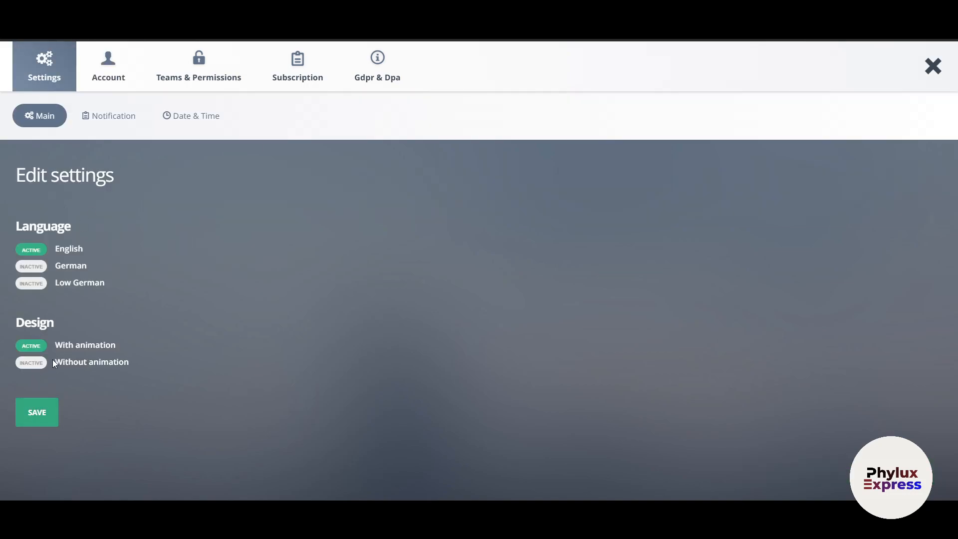
click(934, 66)
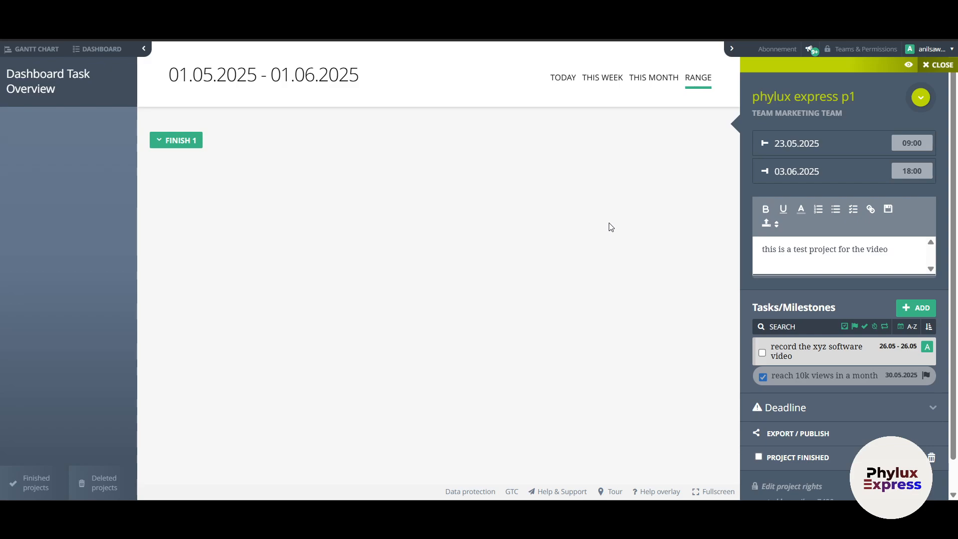
- Preview the EXPORT / PUBLISH options, dismiss them, and check Deleted projects for any entries
click(775, 432)
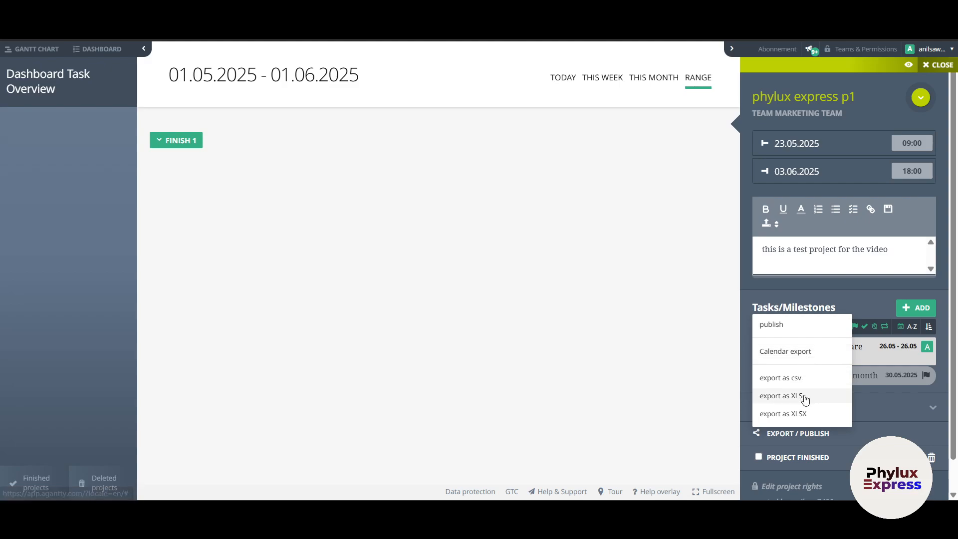
click(485, 330)
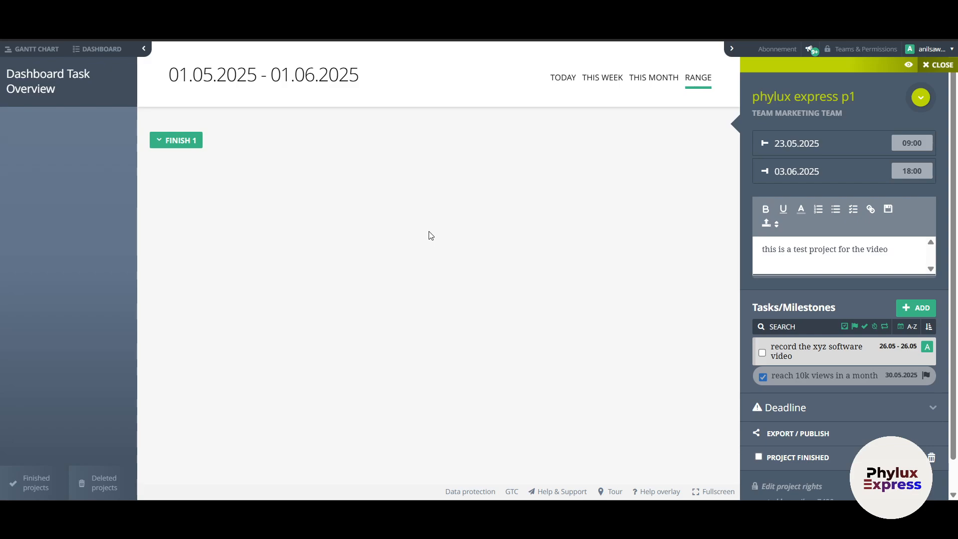
click(93, 482)
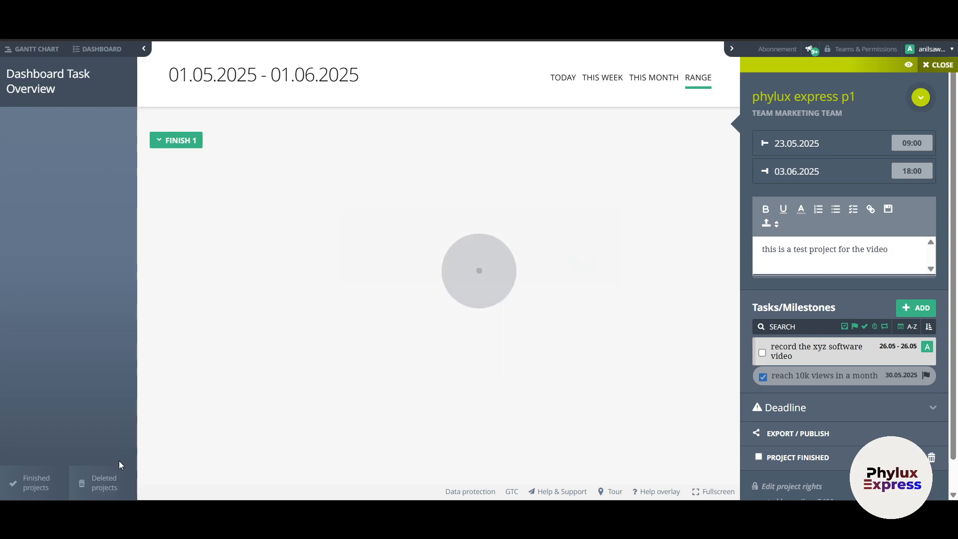